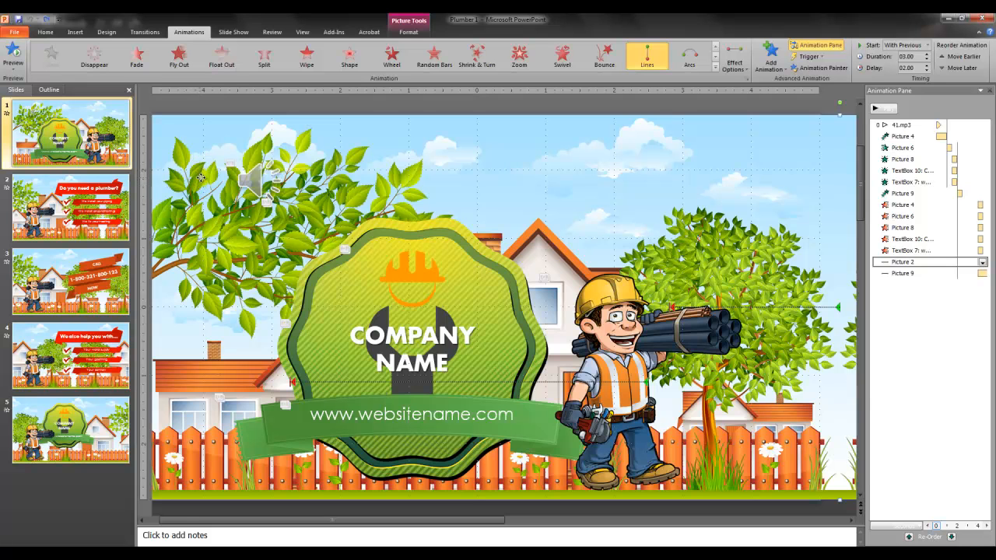
Replace the background picture on slide 1 with image 10 from the Background folder.
right_click(200, 178)
right_click(200, 178)
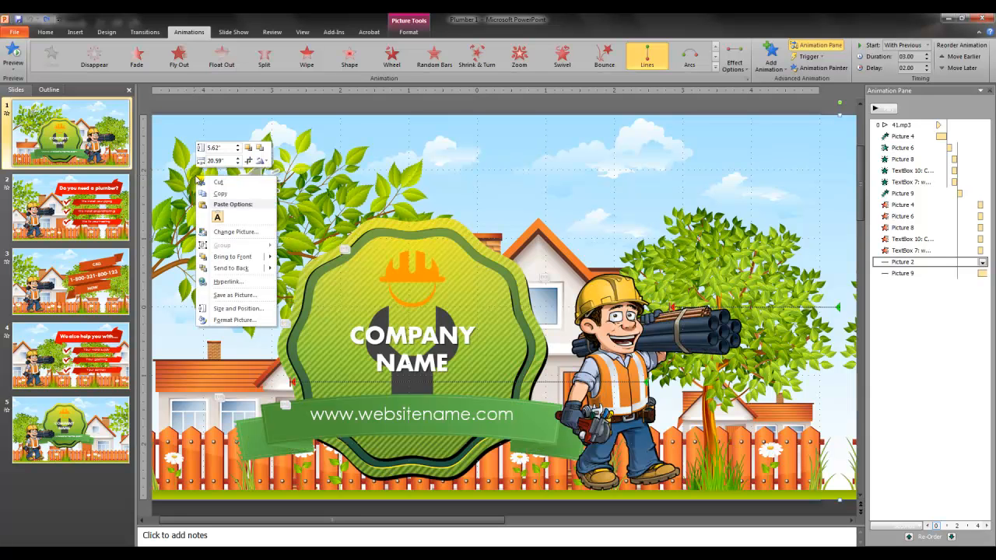
click(232, 232)
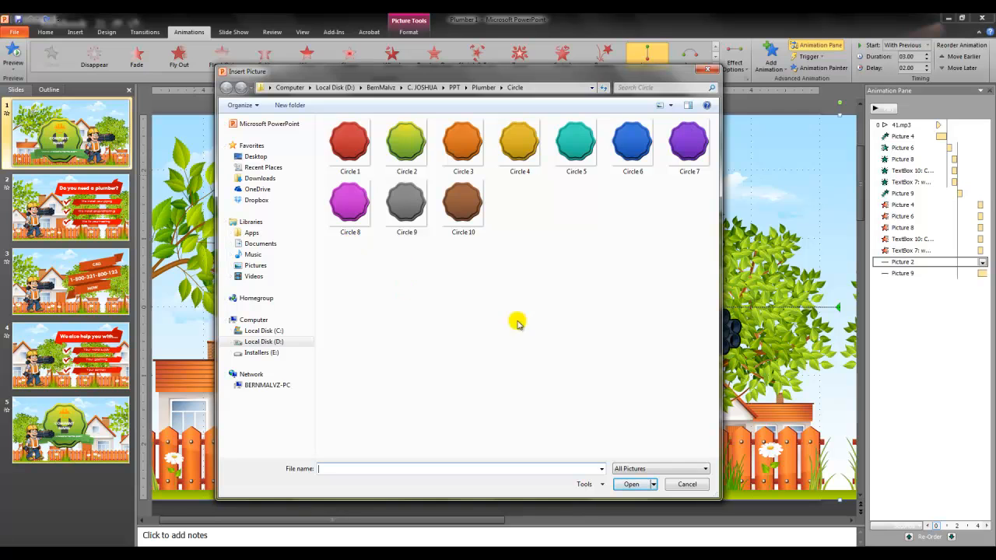
key(BackSpace)
double_click(354, 147)
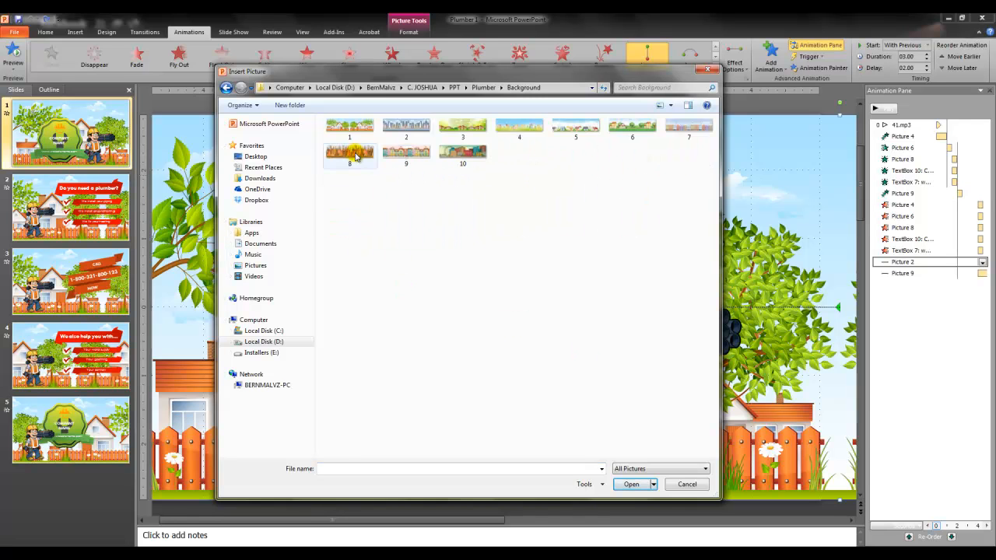
click(457, 157)
double_click(457, 157)
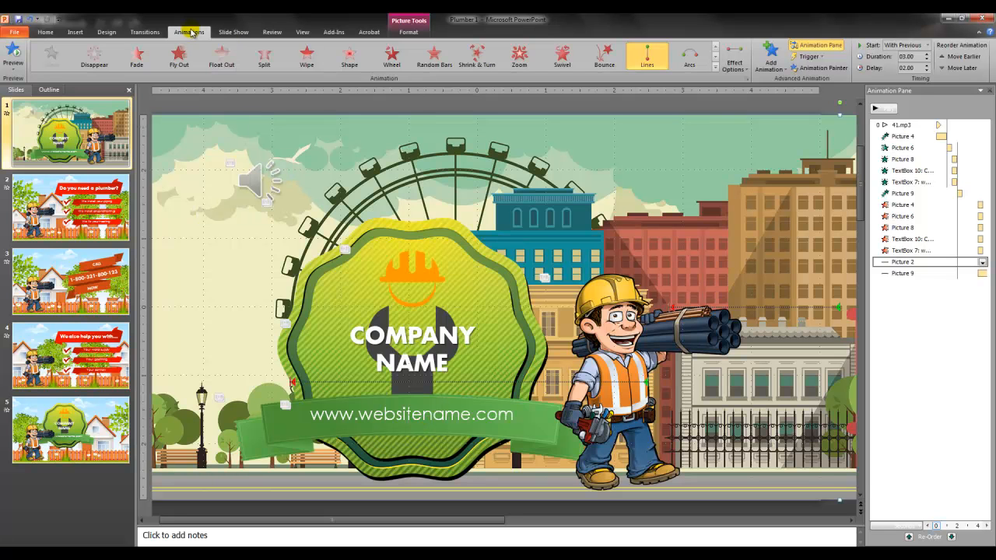
click(827, 49)
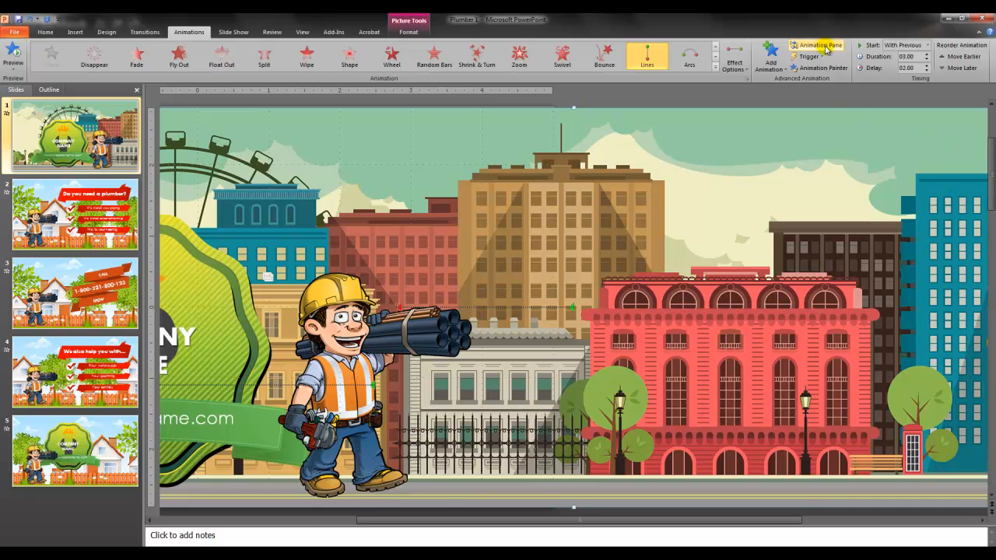
click(817, 46)
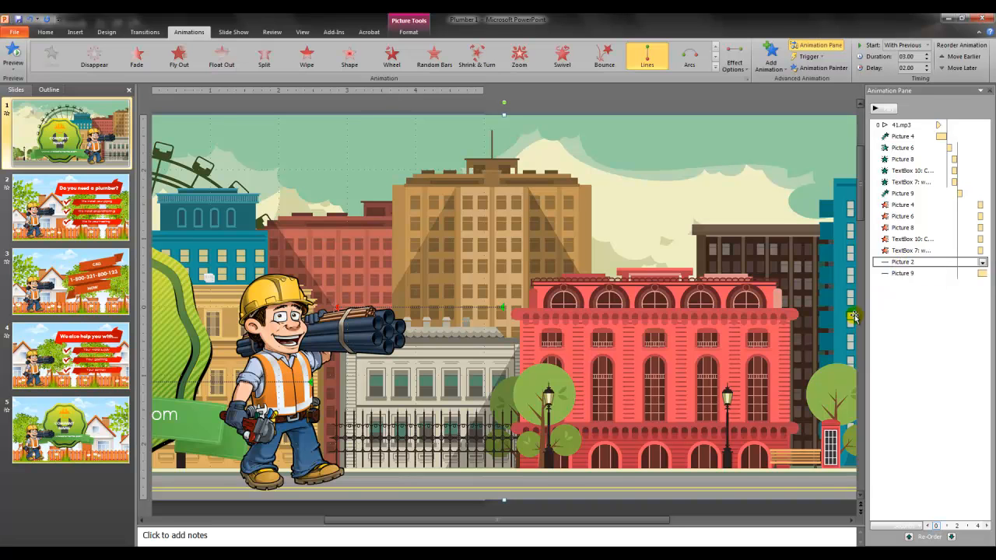
Change the plumber character picture on slide 1 to the plumber2 image from the Plumber folder.
drag(476, 523, 385, 527)
click(528, 343)
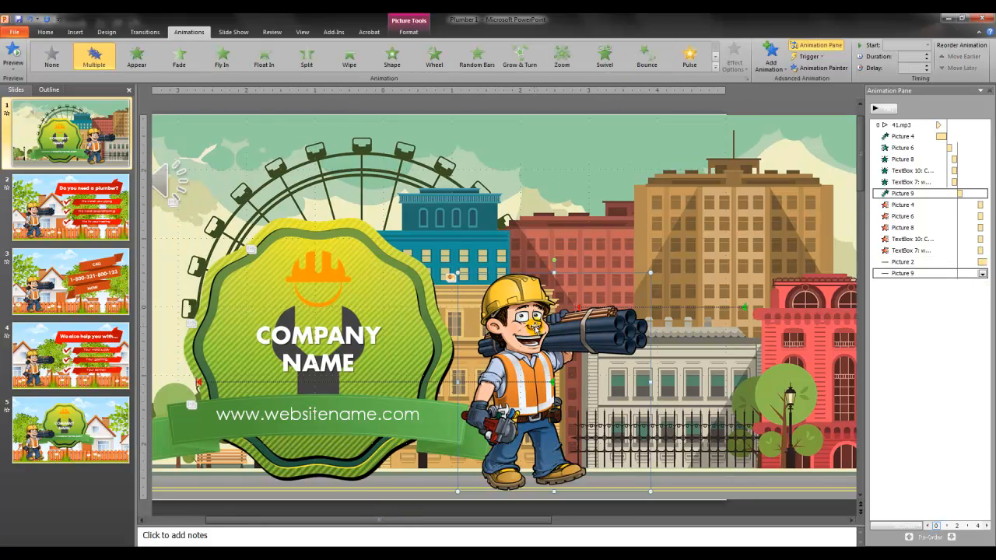
right_click(535, 325)
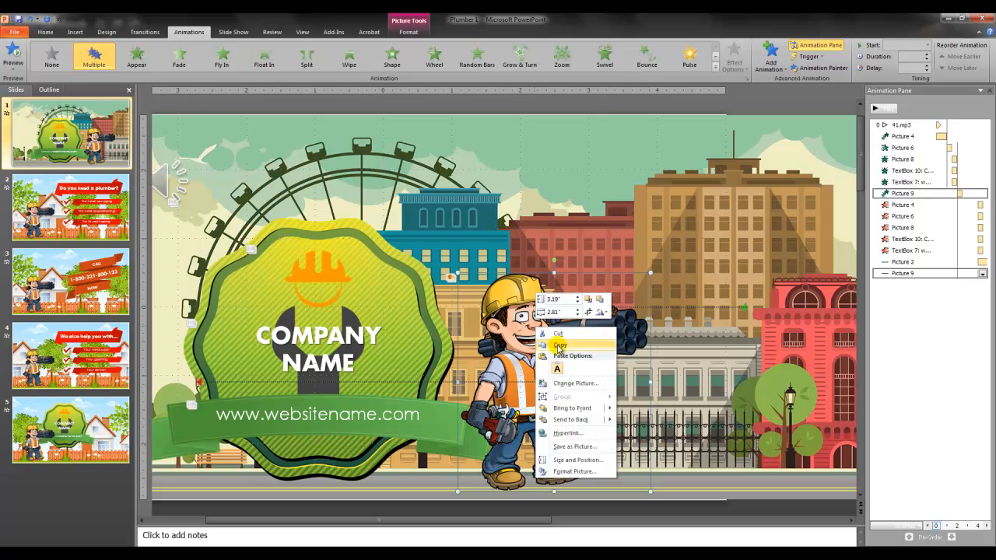
click(575, 383)
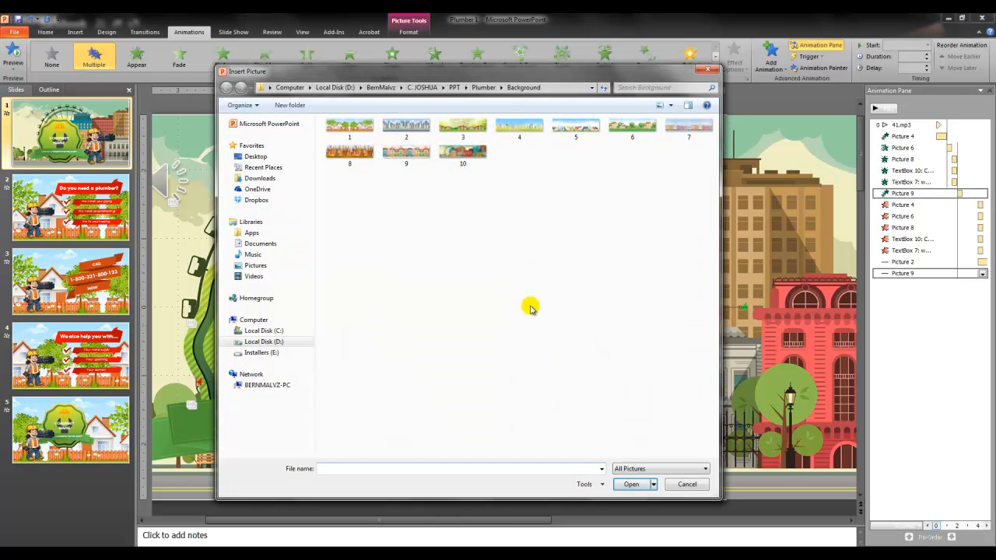
click(531, 308)
key(BackSpace)
double_click(640, 205)
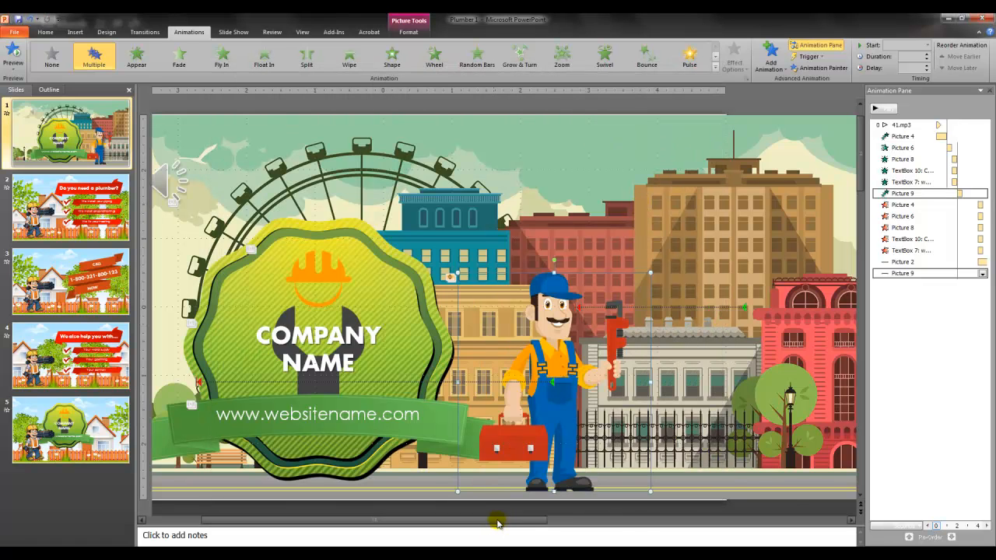
Replace the green ribbon behind the website address with the blue Ribbon 7 picture from the Ribbon 4 folder.
drag(503, 523, 469, 520)
click(237, 440)
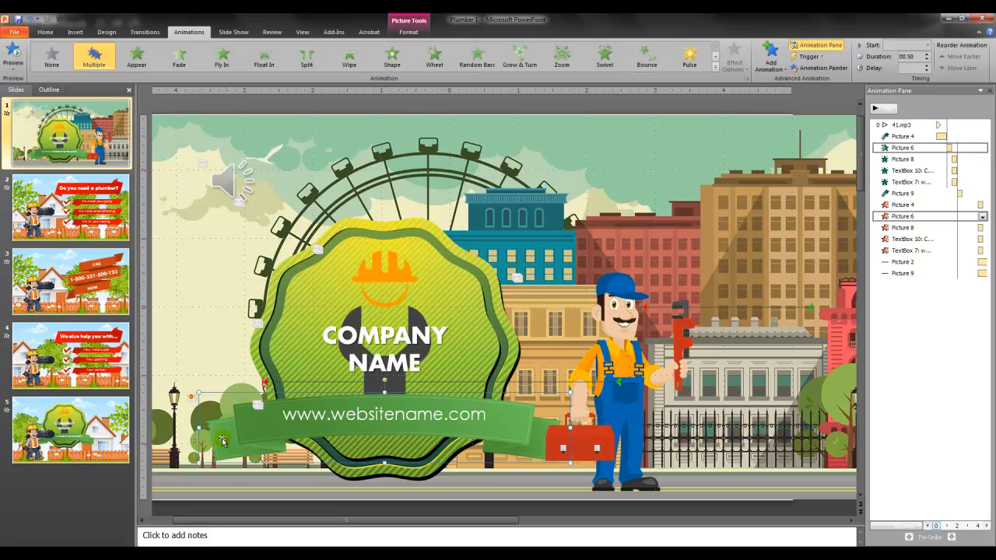
right_click(237, 437)
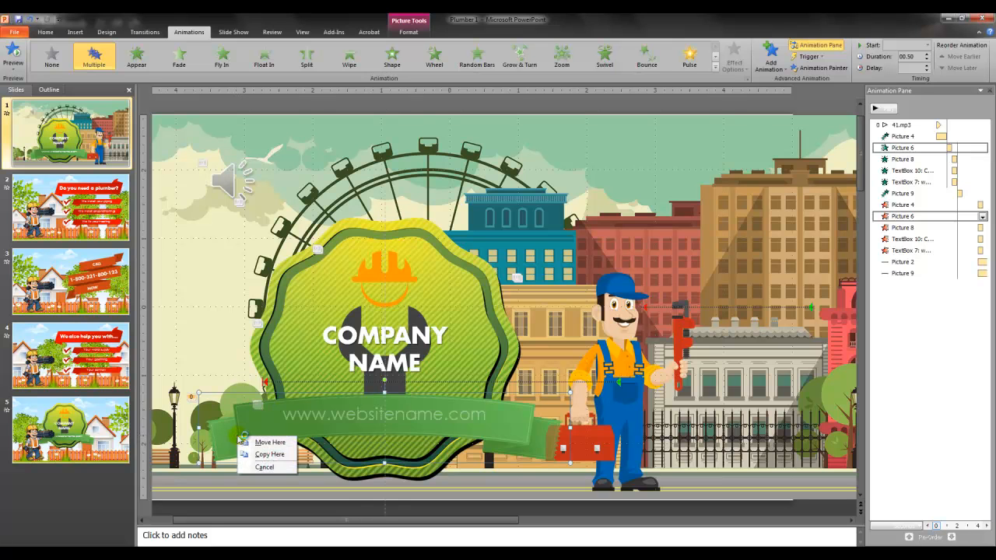
right_click(236, 437)
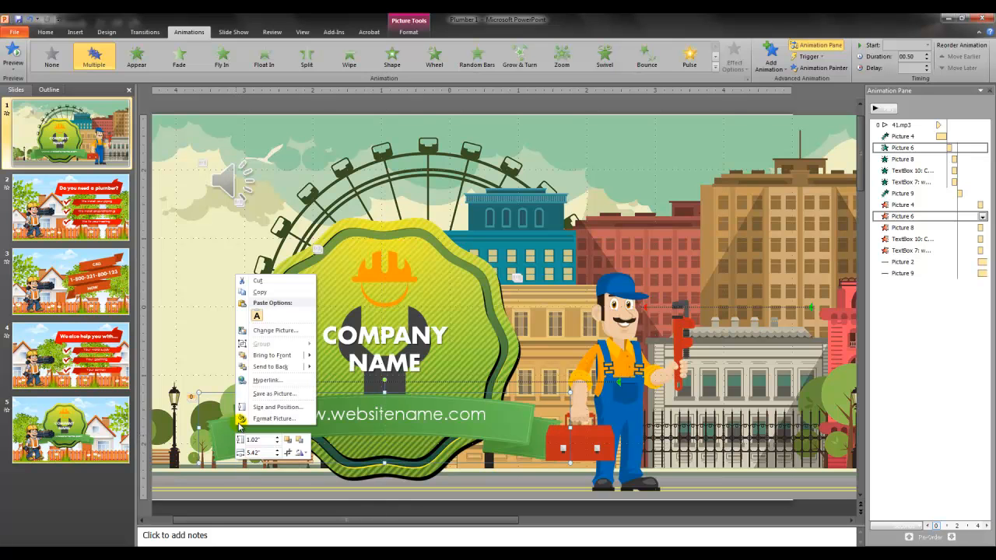
click(277, 331)
key(BackSpace)
key(Return)
double_click(689, 147)
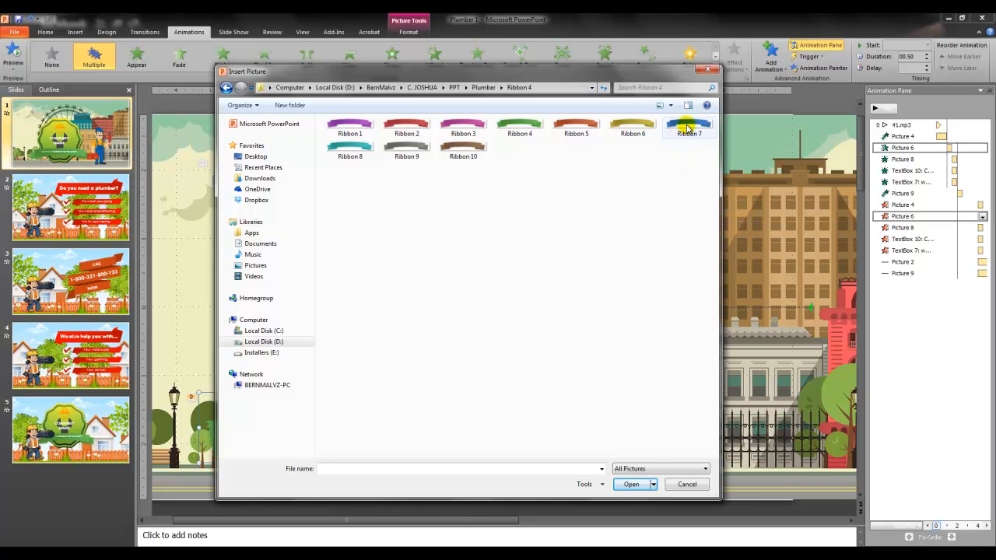
double_click(688, 128)
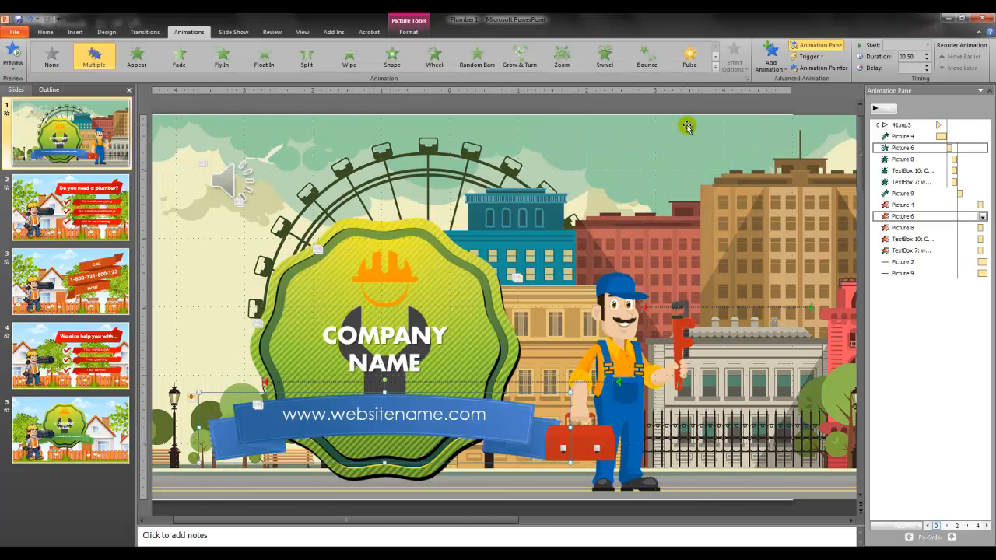
Replace the green badge picture behind the company name with the red Circle 1 picture from the Circle folder.
click(489, 278)
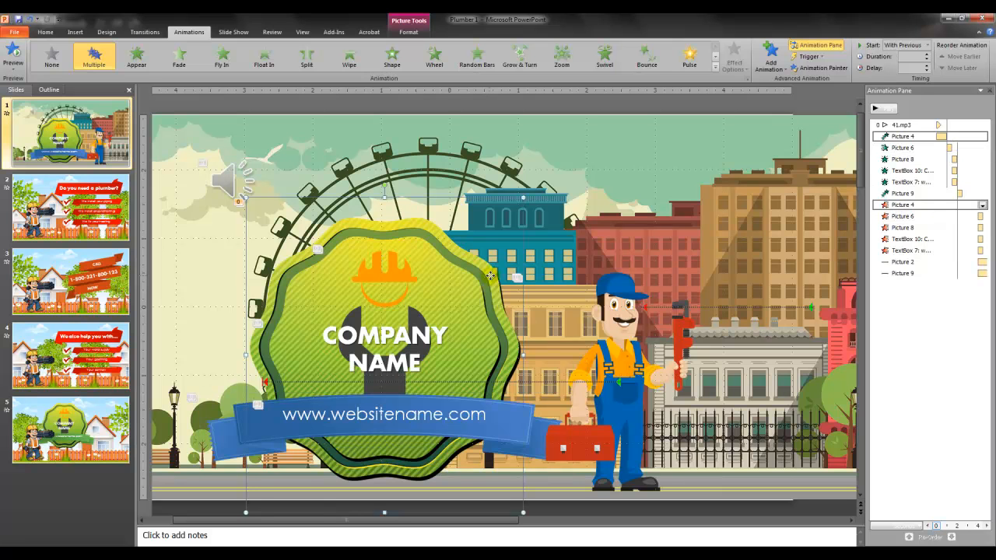
right_click(490, 275)
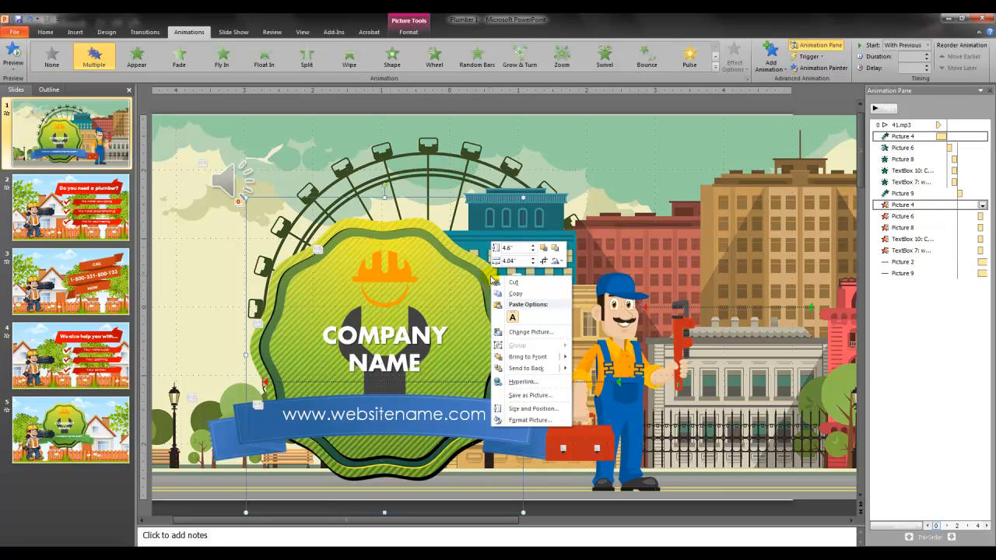
click(534, 333)
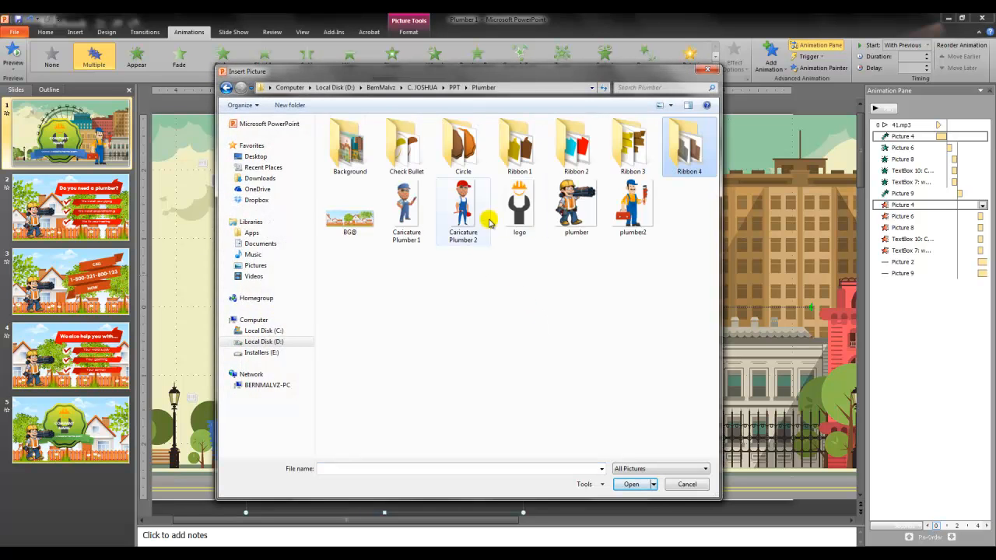
double_click(467, 148)
click(362, 156)
double_click(362, 155)
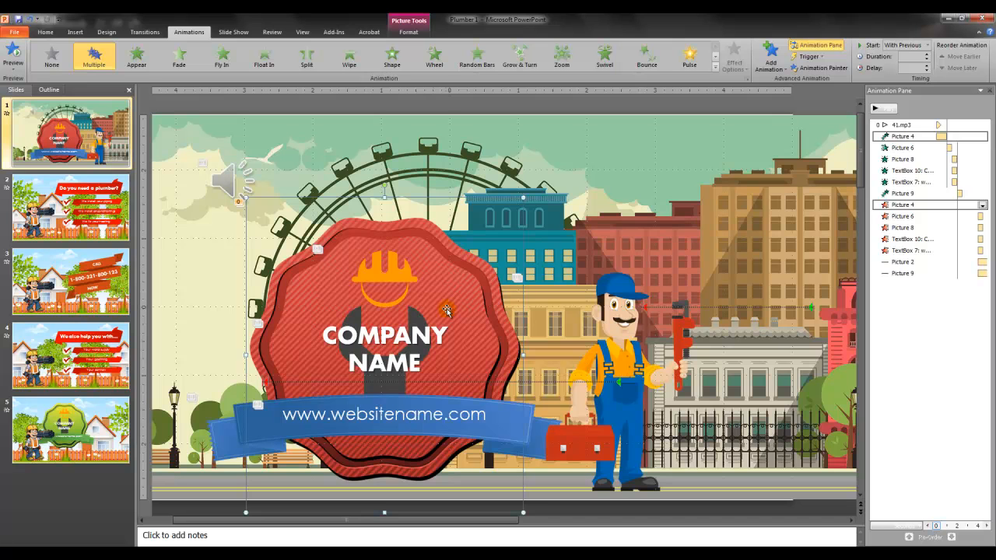
Replace the COMPANY NAME text on the badge with "asdasdasd".
click(406, 280)
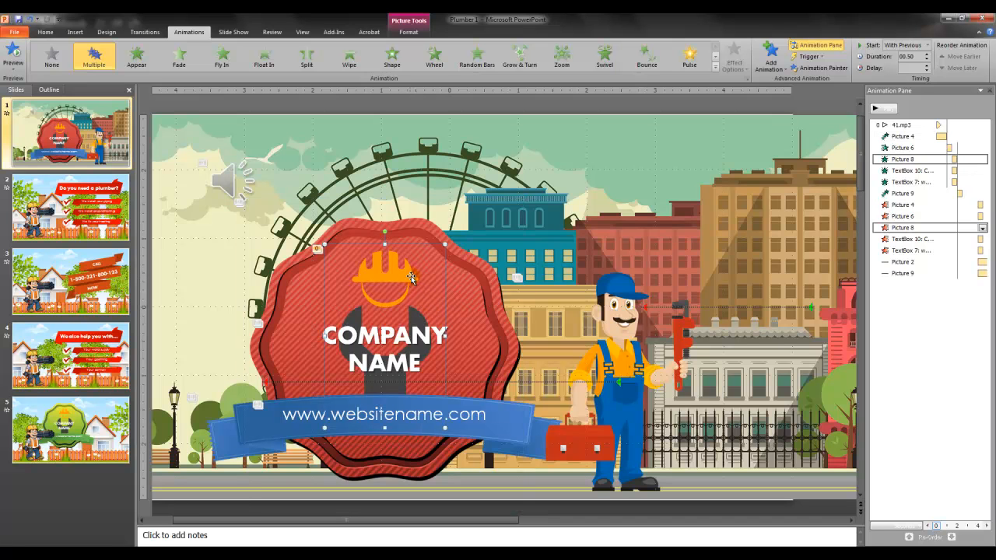
click(399, 340)
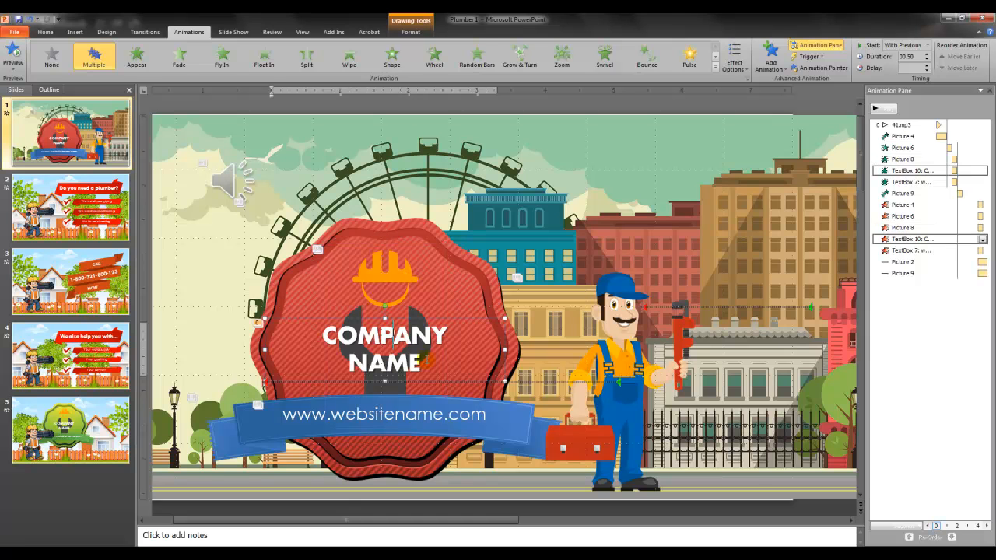
drag(424, 363, 324, 336)
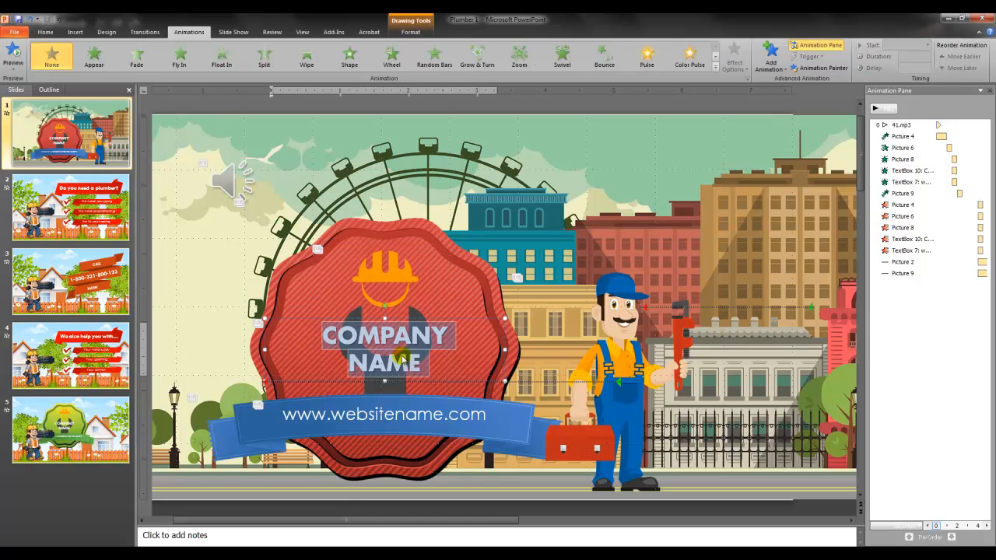
text(asdasdasd)
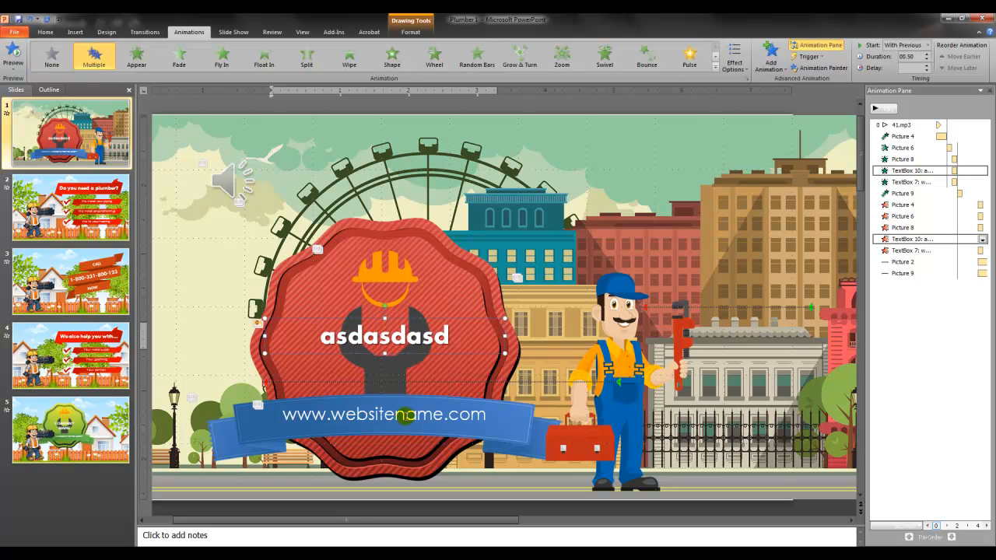
click(406, 416)
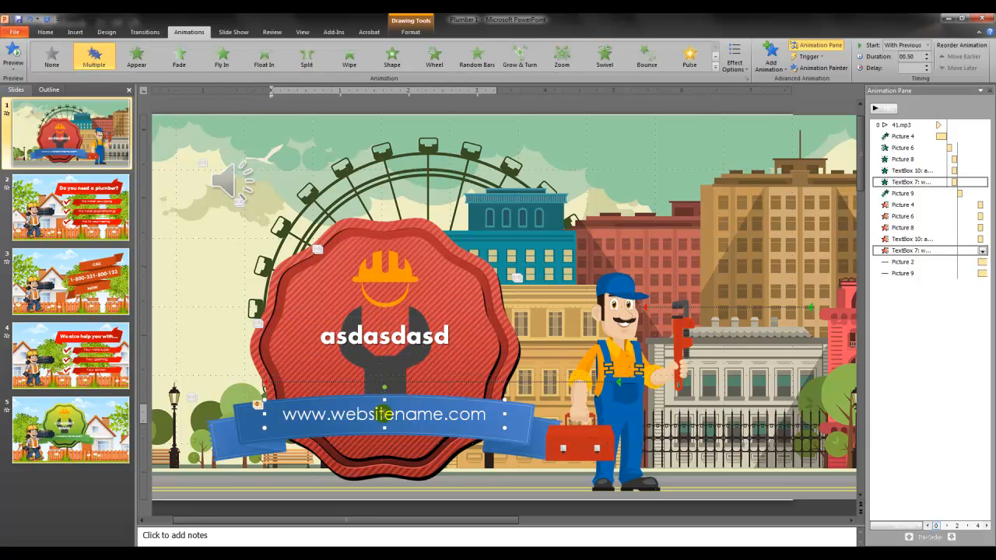
drag(330, 415, 444, 417)
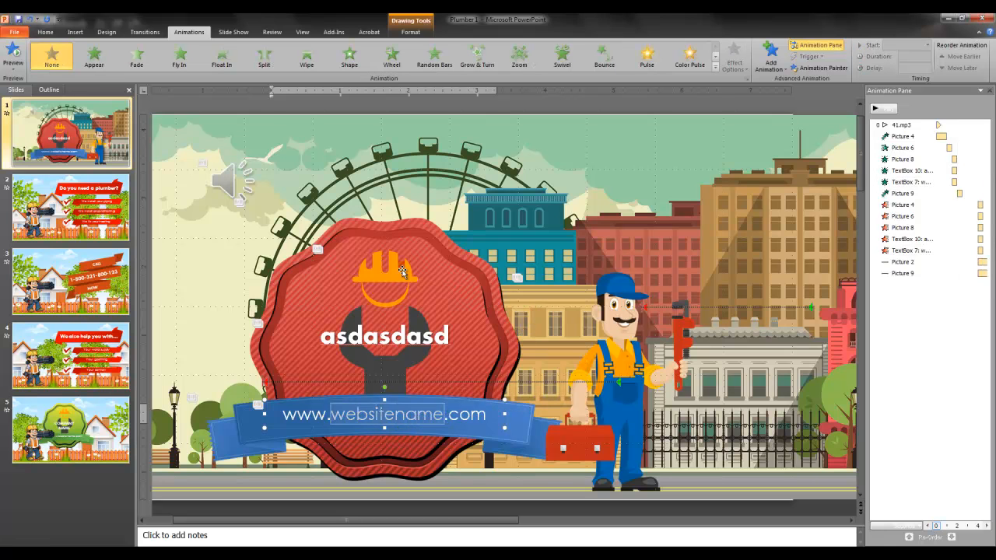
click(428, 216)
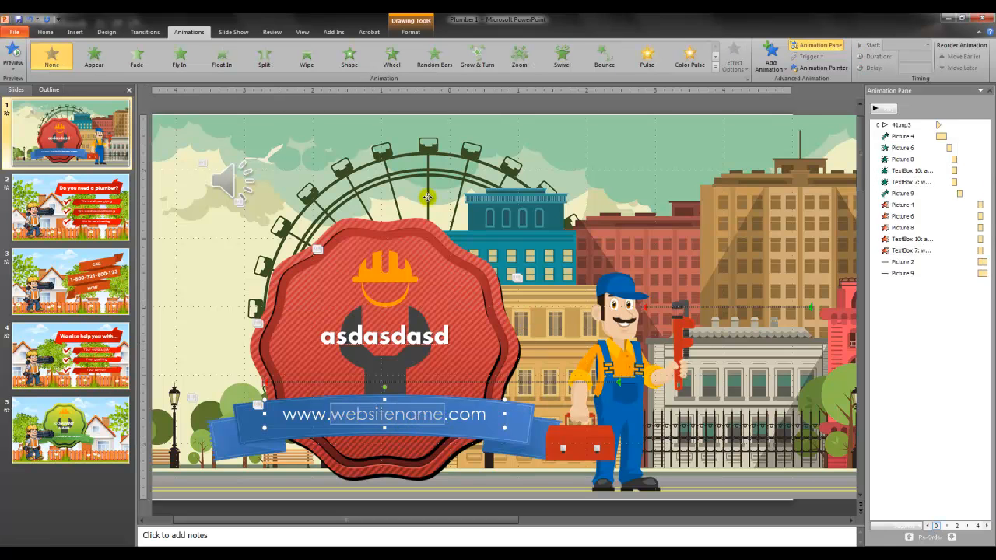
On slide 2, replace the red ribbon behind "Do you need a plumber?" with the gray Ribbon 8 picture from the Ribbon 1 folder.
click(89, 210)
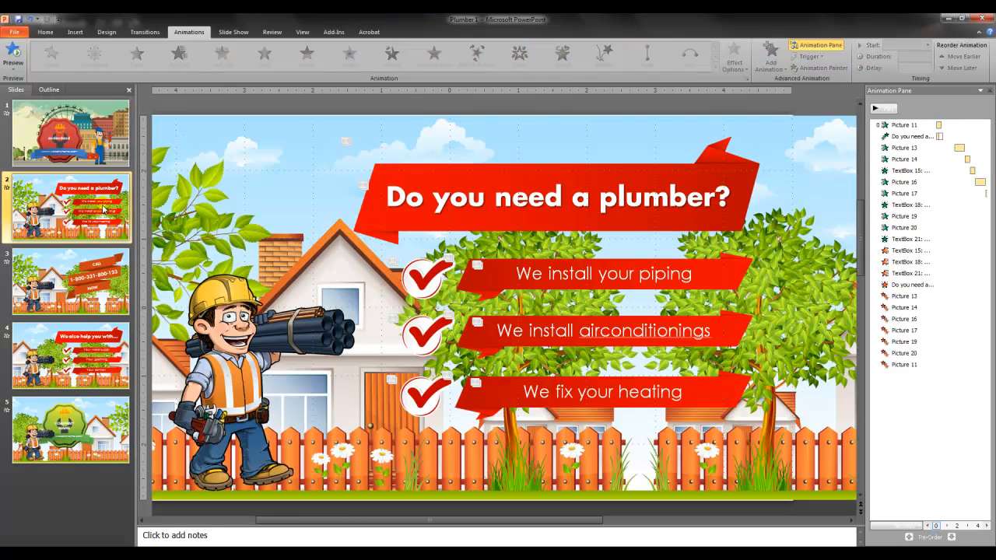
click(249, 333)
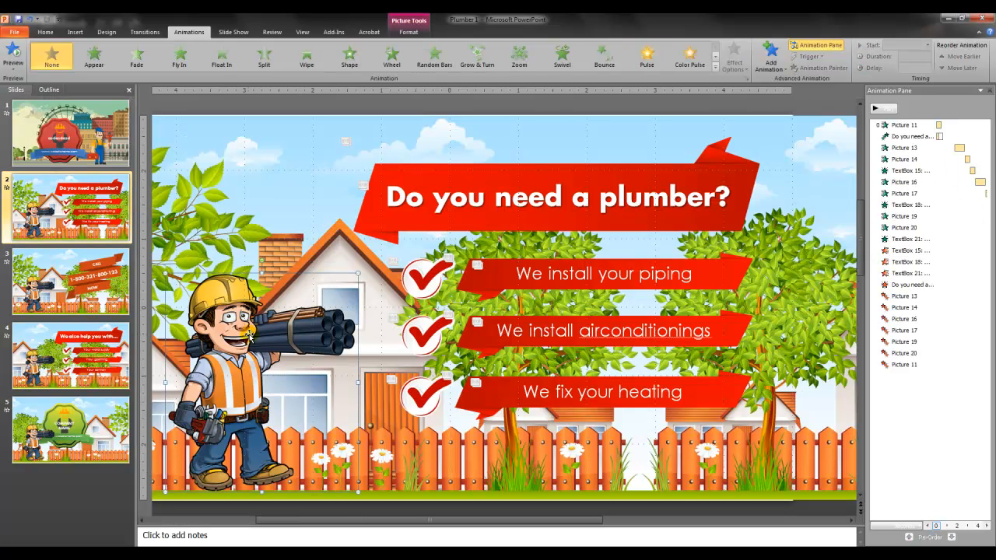
click(378, 227)
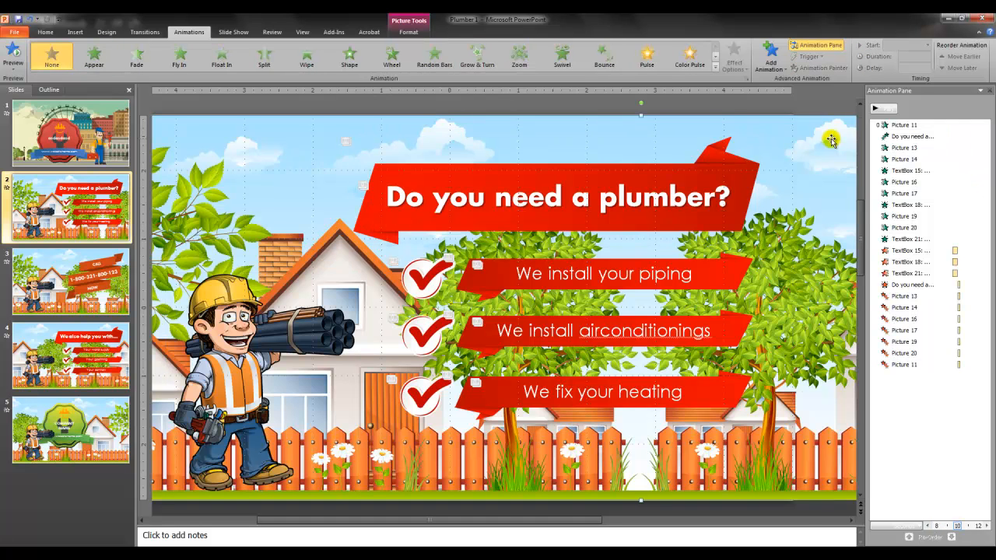
right_click(721, 155)
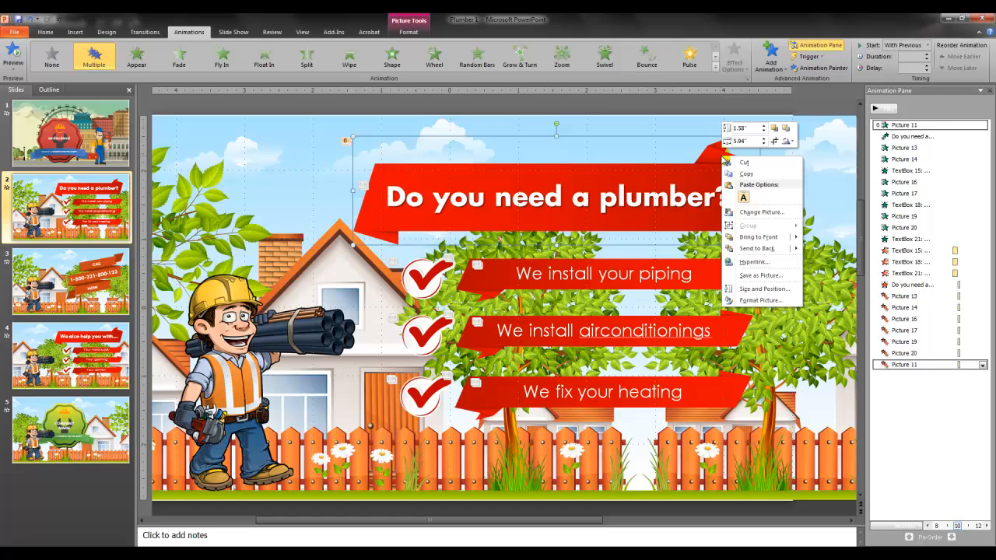
click(747, 204)
key(alt+Up)
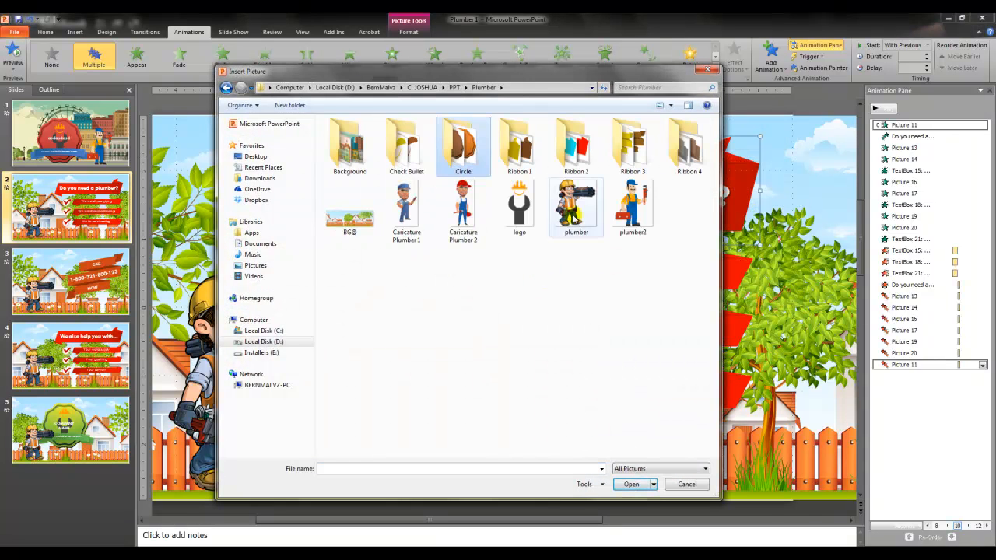
double_click(523, 152)
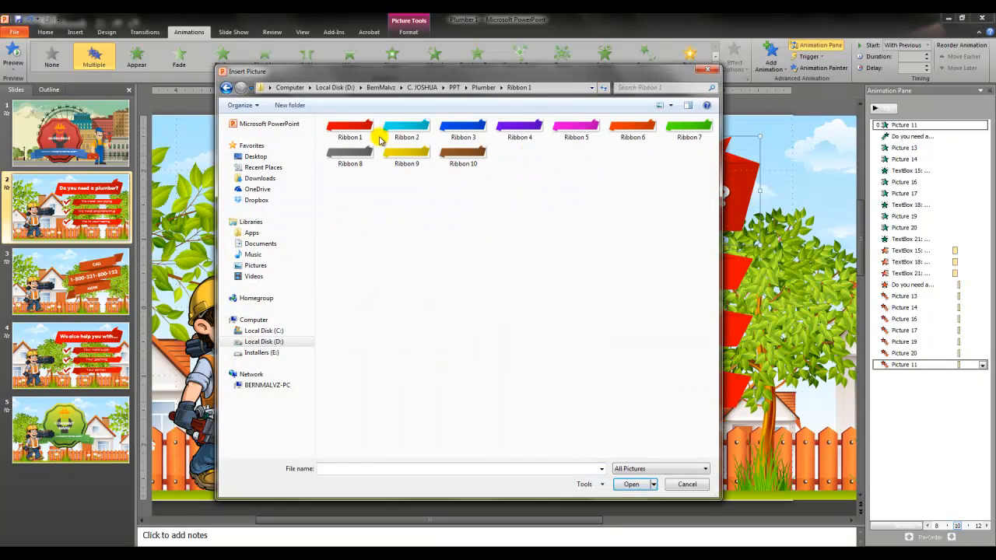
double_click(351, 156)
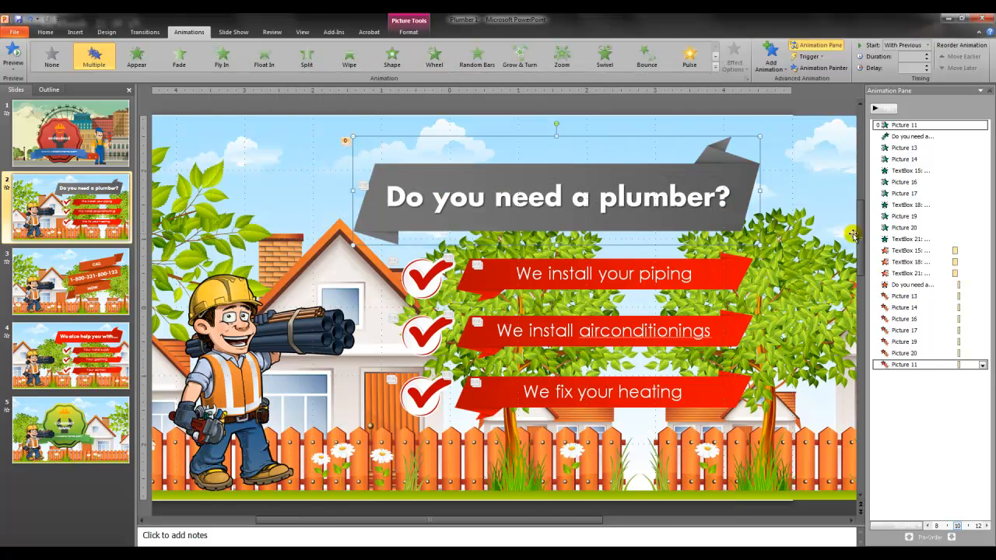
Replace the red ribbon behind "We install your piping" with the blue Ribbon 3 picture from the Ribbon 2 folder.
click(740, 267)
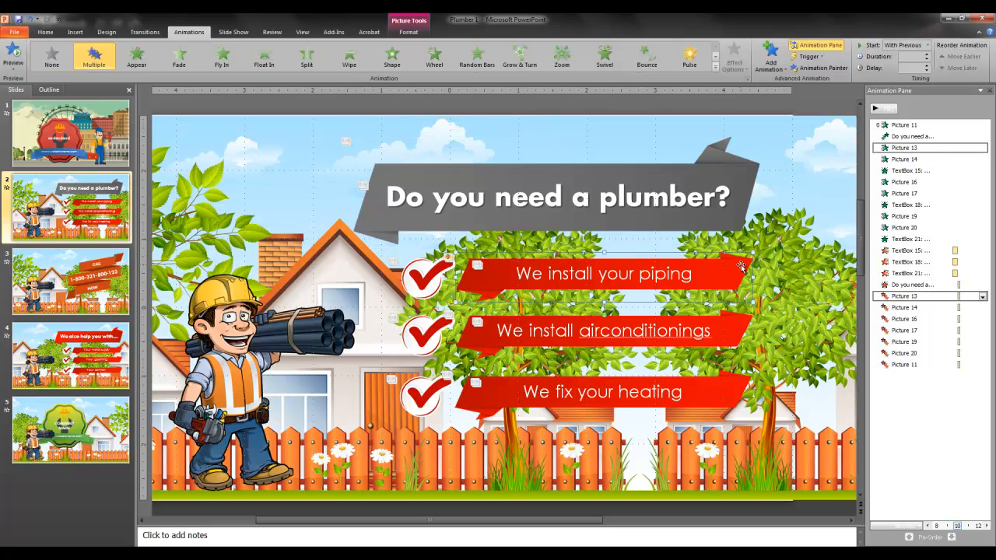
right_click(742, 266)
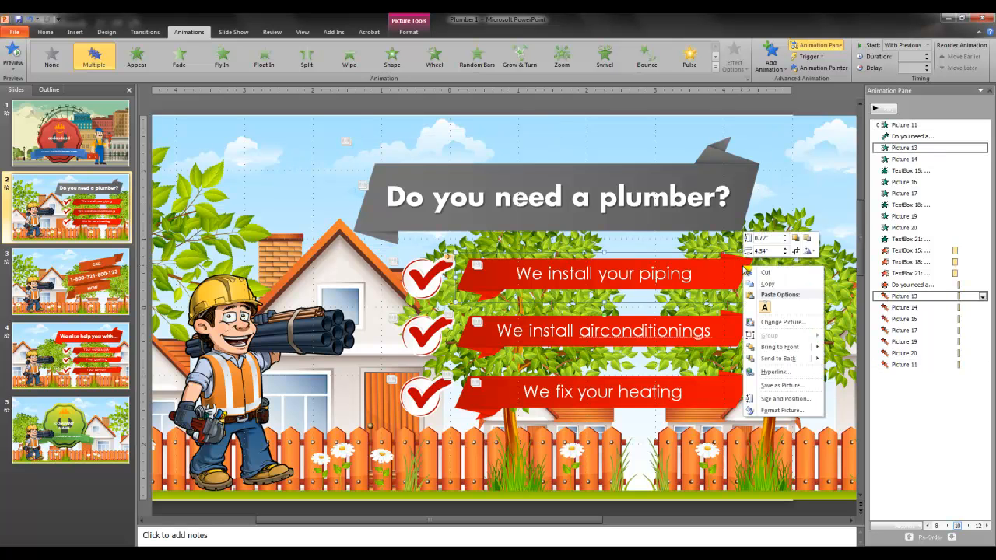
click(779, 328)
click(505, 244)
key(BackSpace)
double_click(577, 160)
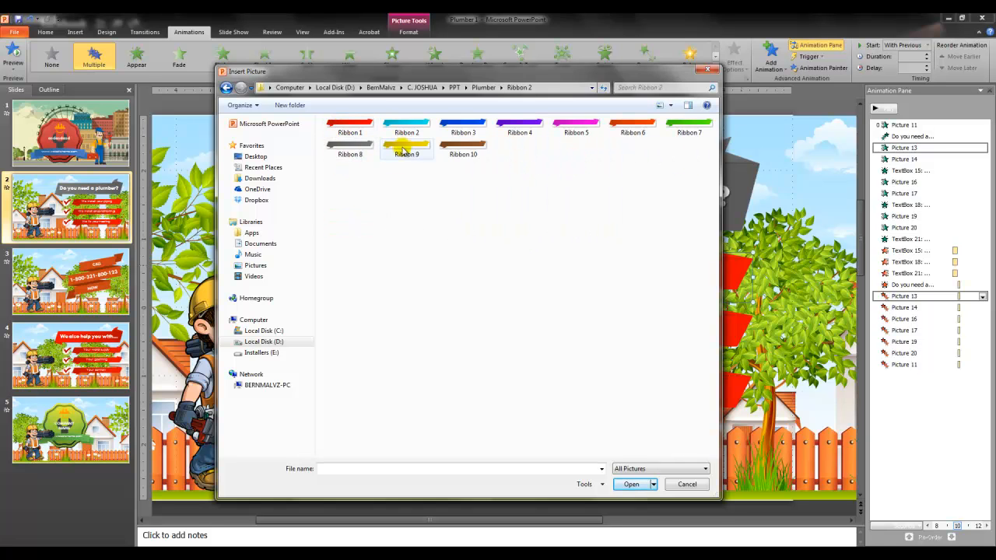
click(449, 130)
double_click(449, 131)
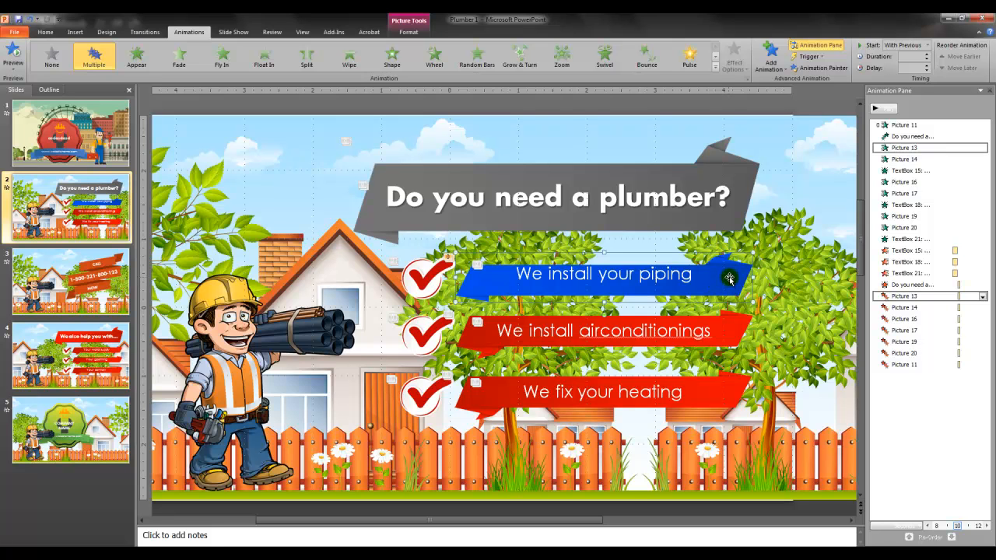
Flip the blue ribbon behind "We install your piping" vertically and horizontally.
right_click(731, 280)
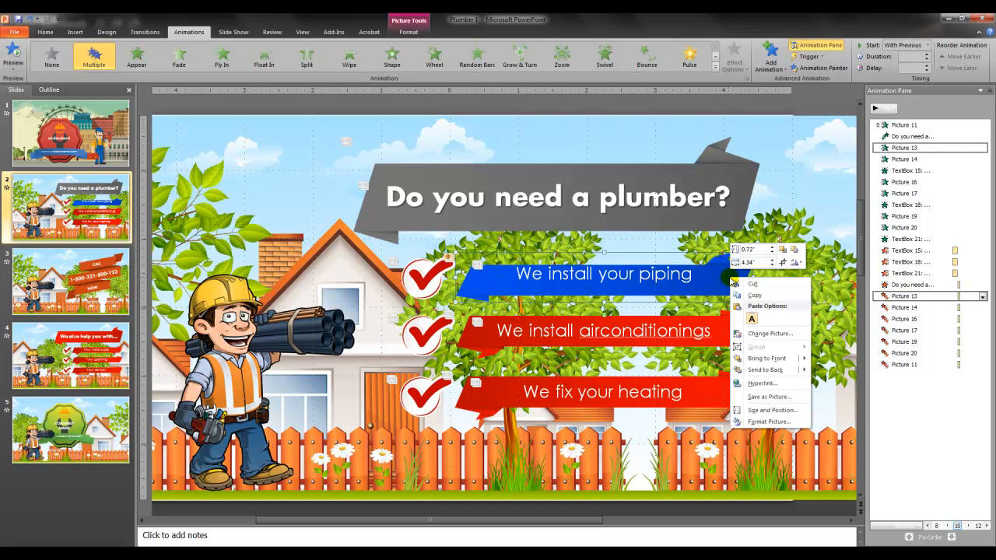
click(796, 263)
click(820, 302)
click(798, 265)
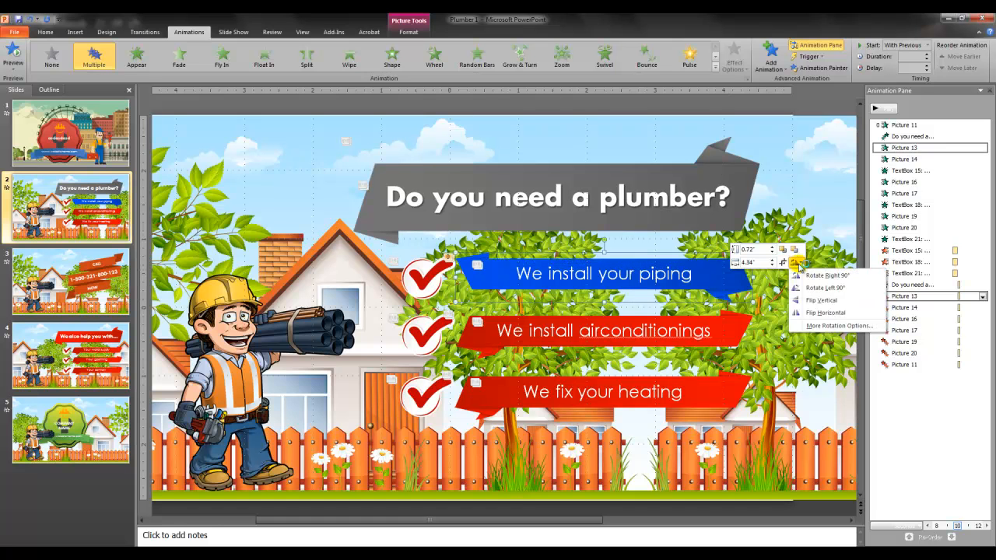
click(824, 312)
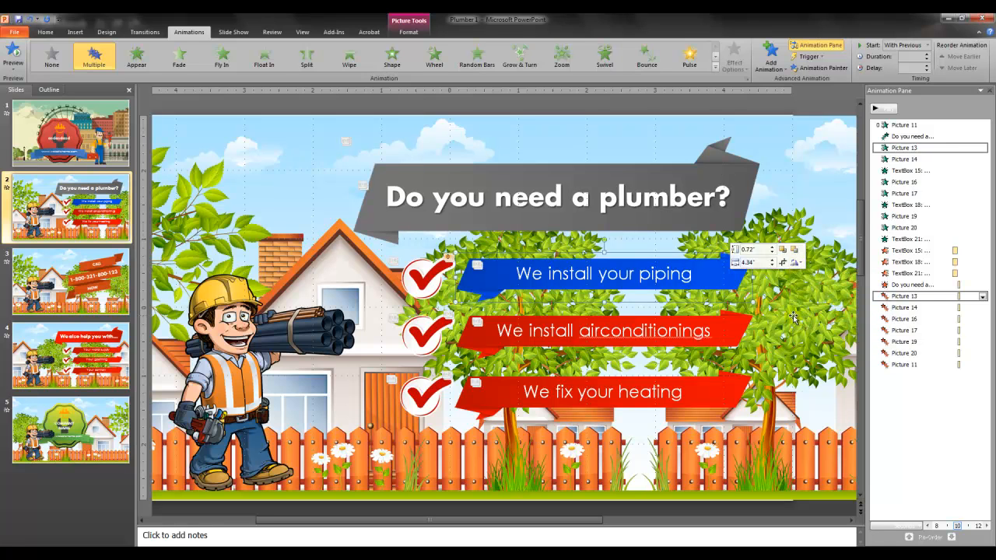
Replace the red ribbon behind "We install airconditionings" with the green Ribbon 7 picture from the Ribbon 2 folder.
click(740, 323)
right_click(743, 320)
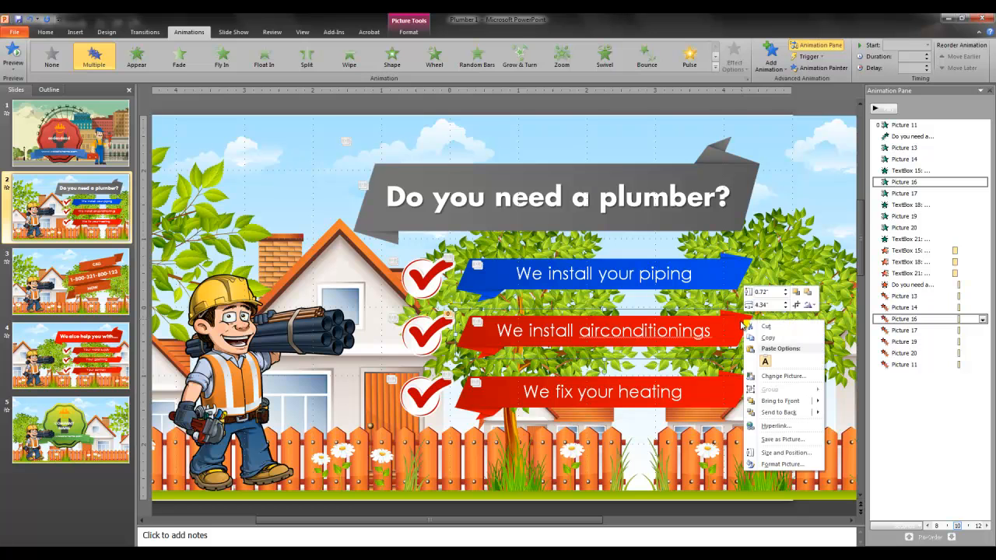
click(783, 377)
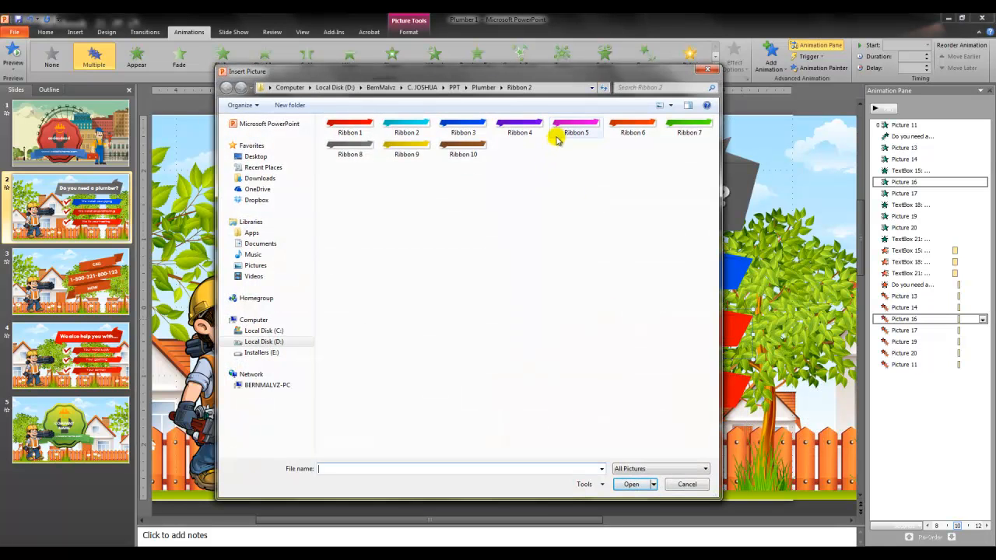
double_click(675, 125)
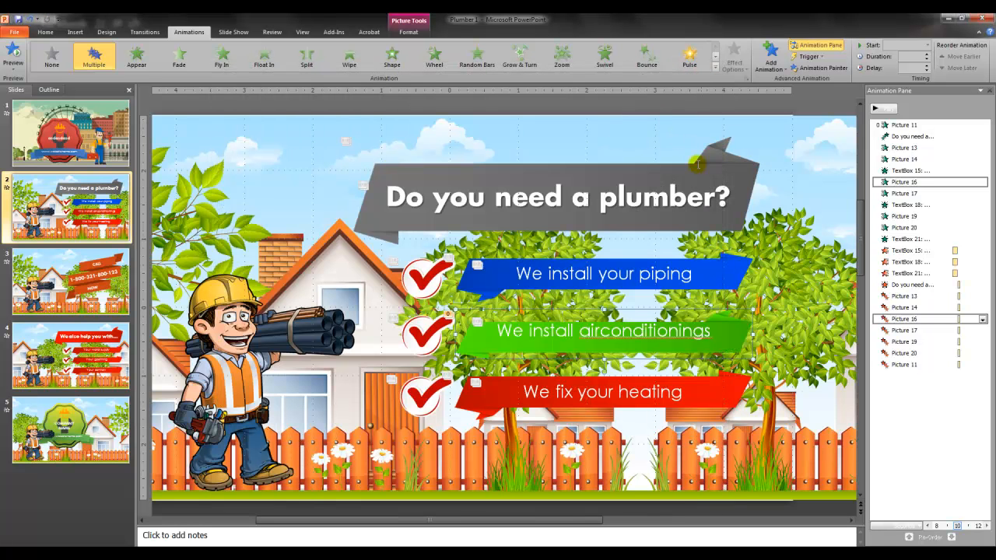
Flip the green ribbon behind "We install airconditionings" vertically and horizontally.
right_click(745, 319)
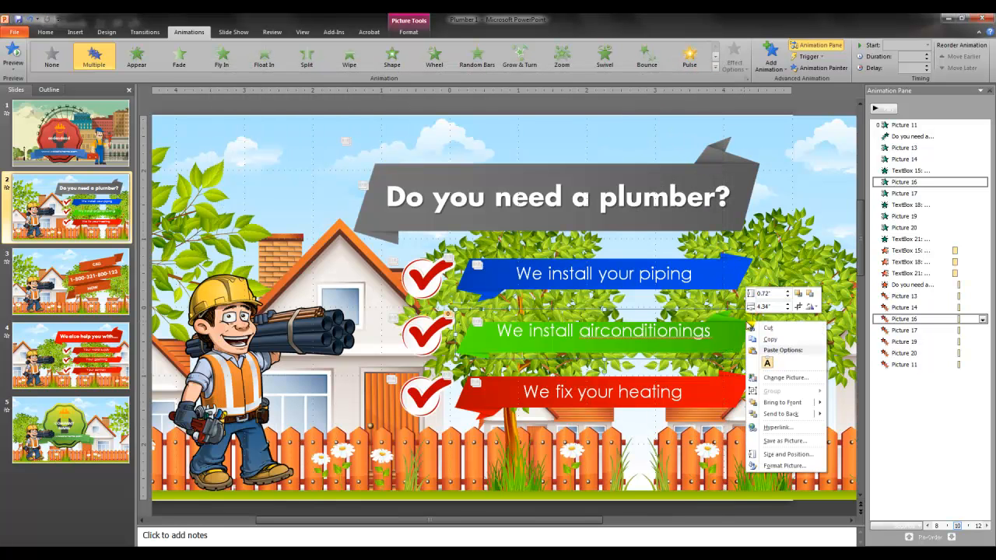
click(811, 309)
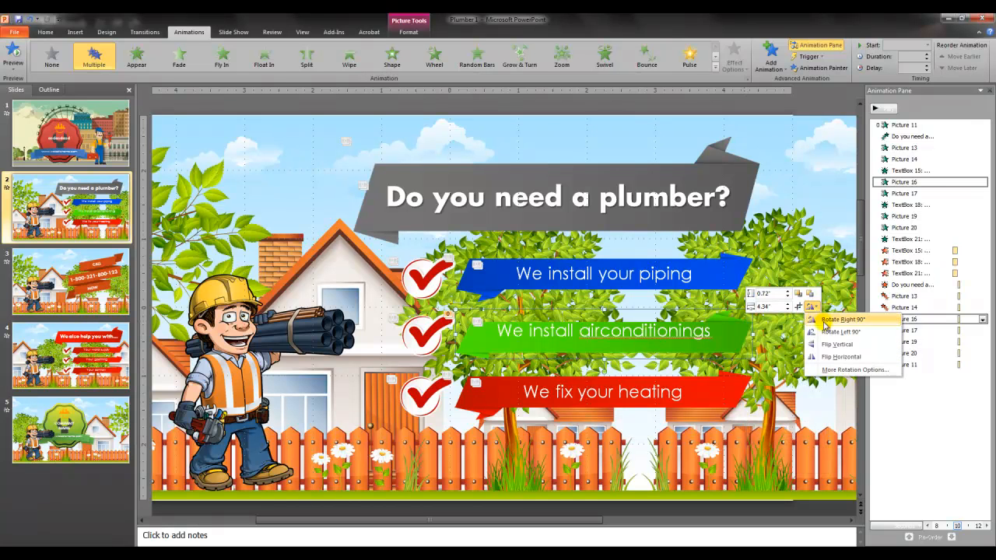
click(830, 344)
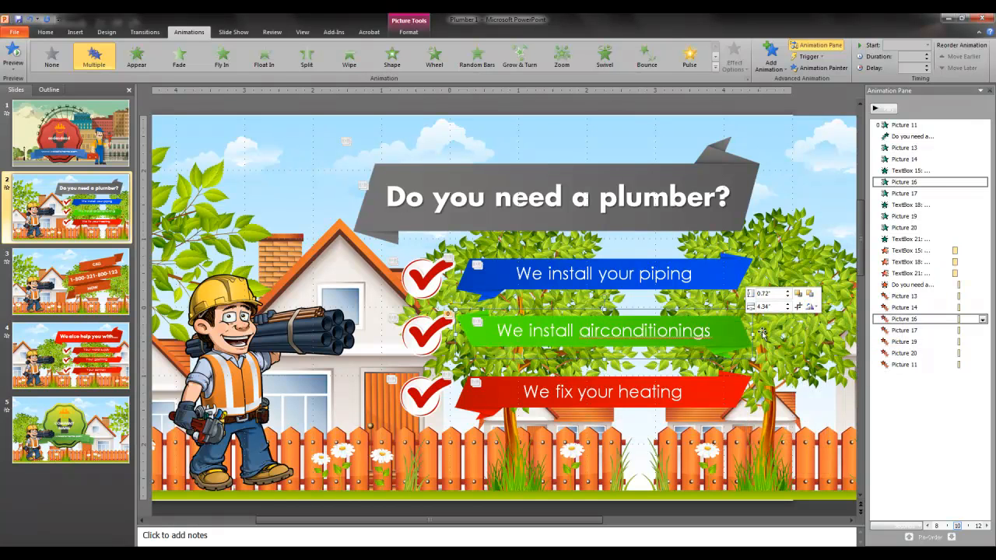
click(812, 308)
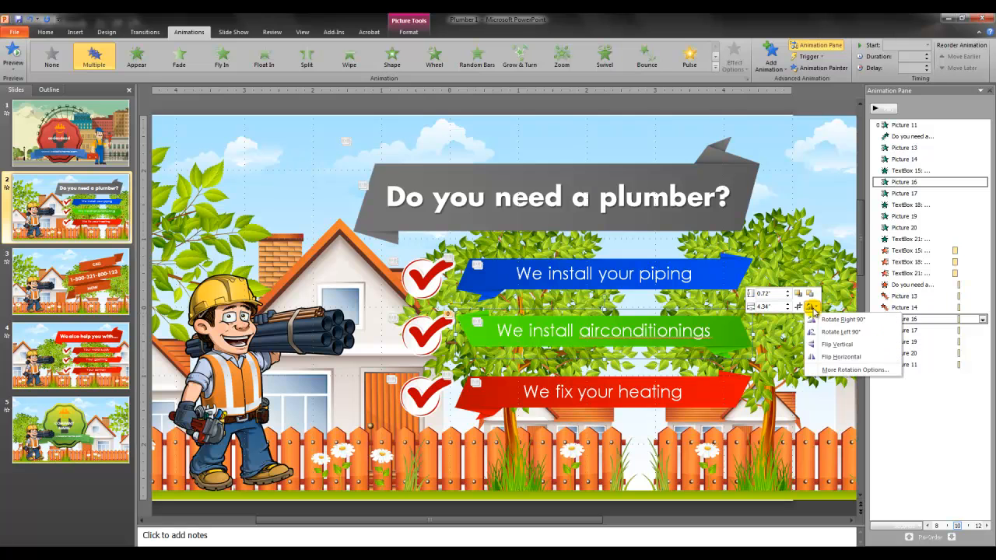
click(831, 357)
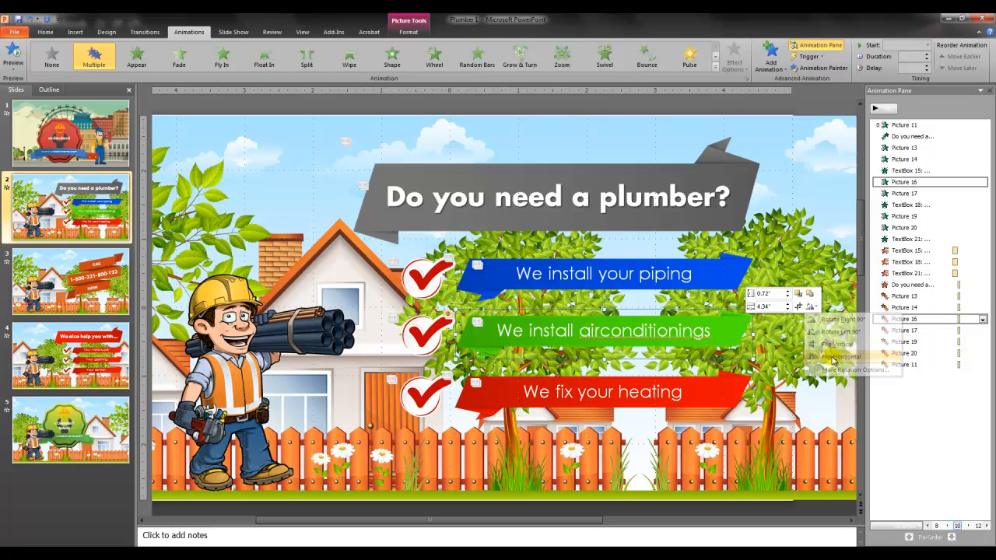
Replace the red ribbon behind "We fix your heating" with the purple Ribbon 4 picture from the Ribbon 2 folder.
click(739, 392)
right_click(738, 392)
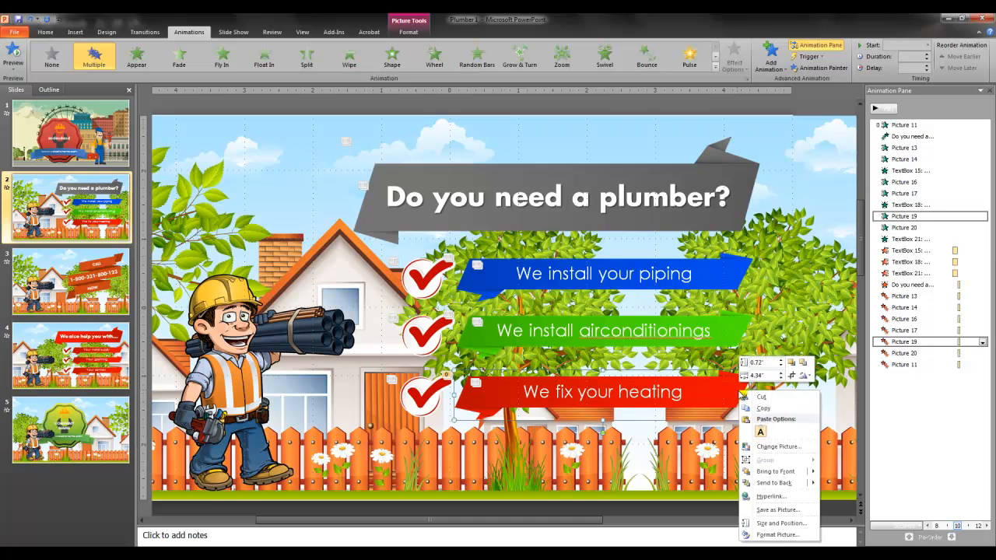
click(770, 445)
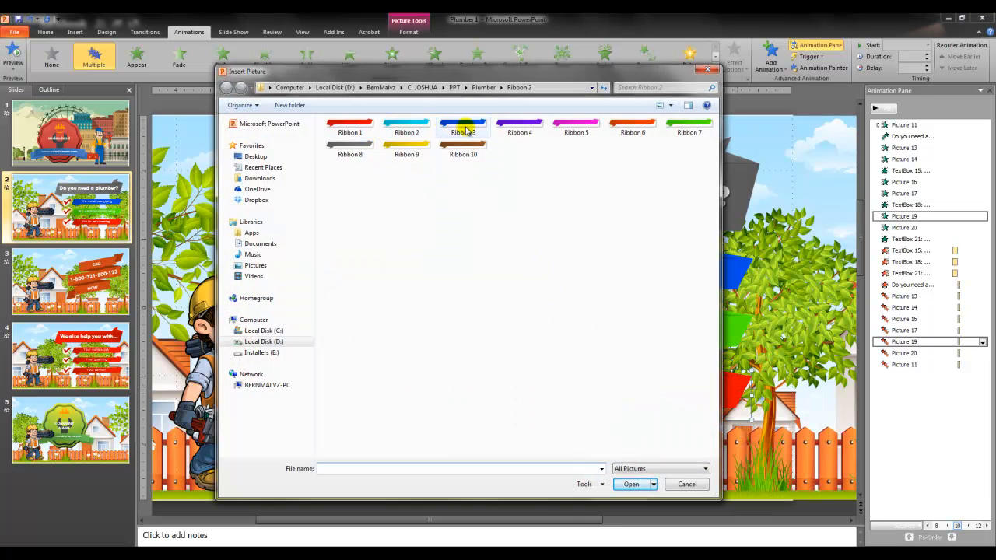
double_click(517, 124)
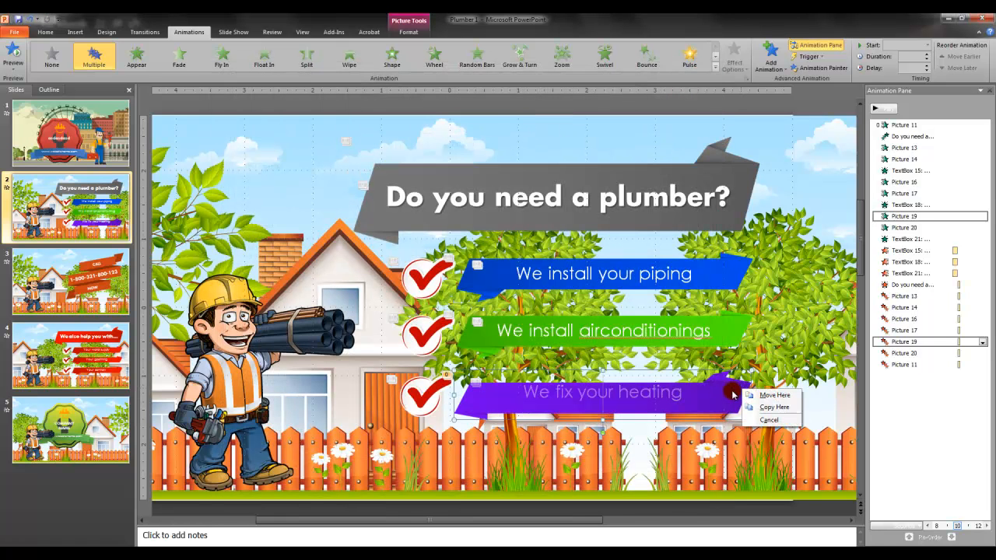
Flip the purple ribbon behind "We fix your heating" vertically and horizontally.
right_click(732, 386)
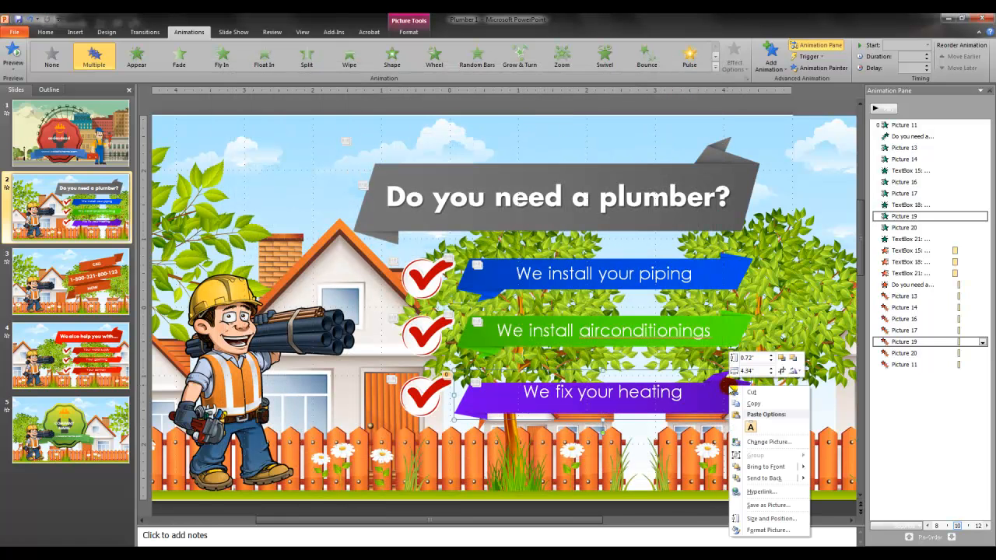
click(795, 371)
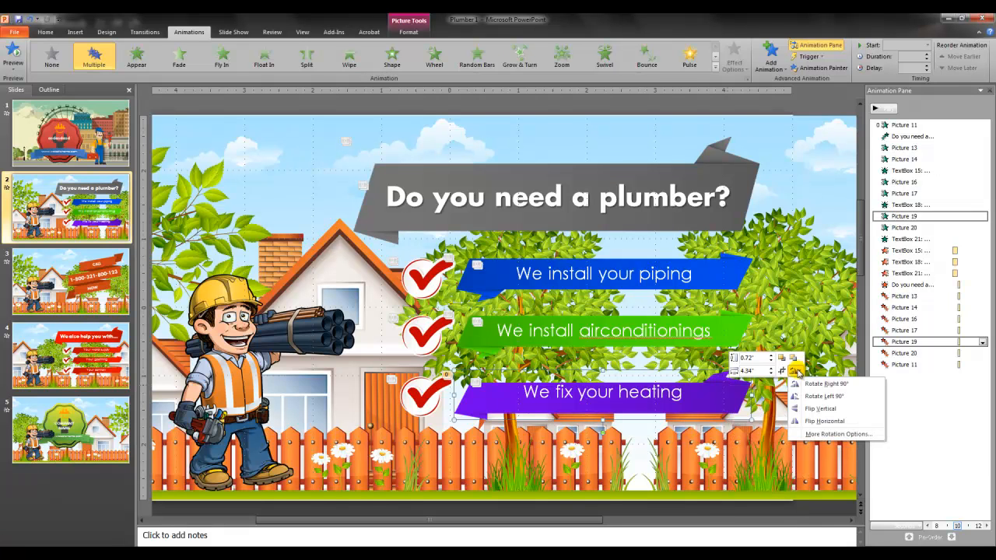
click(820, 409)
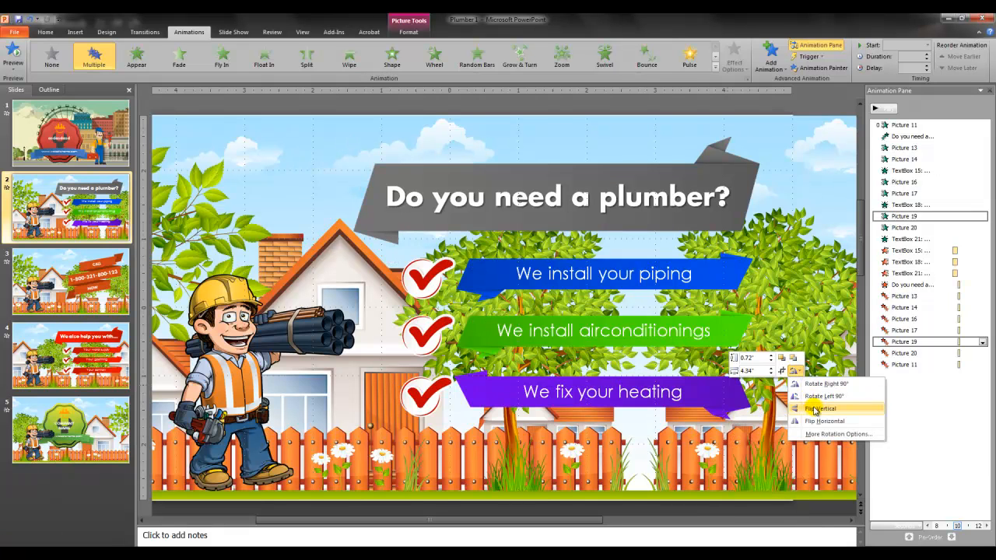
click(795, 371)
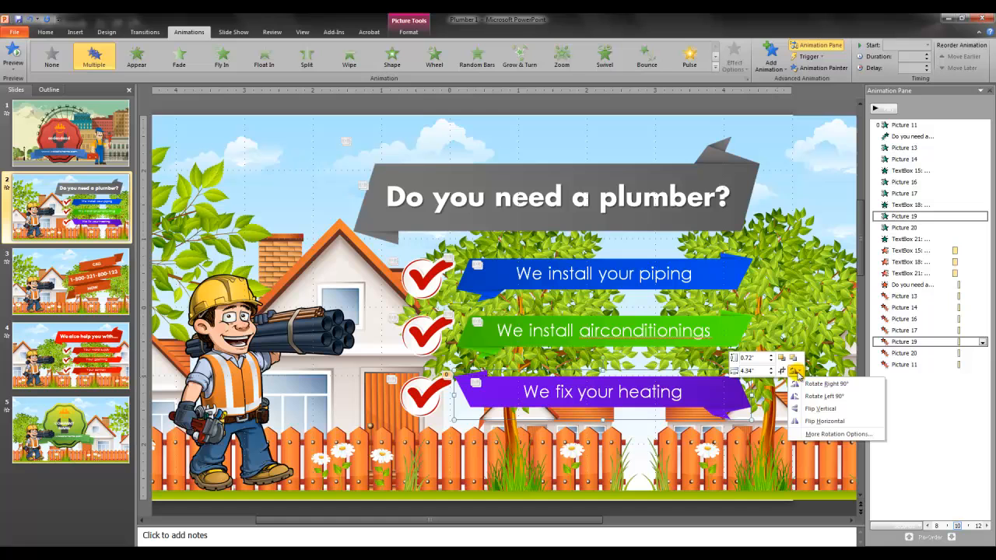
click(817, 422)
Replace the red check mark beside "We install your piping" with the blue Check 3 picture from the Check Bullet folder.
right_click(426, 285)
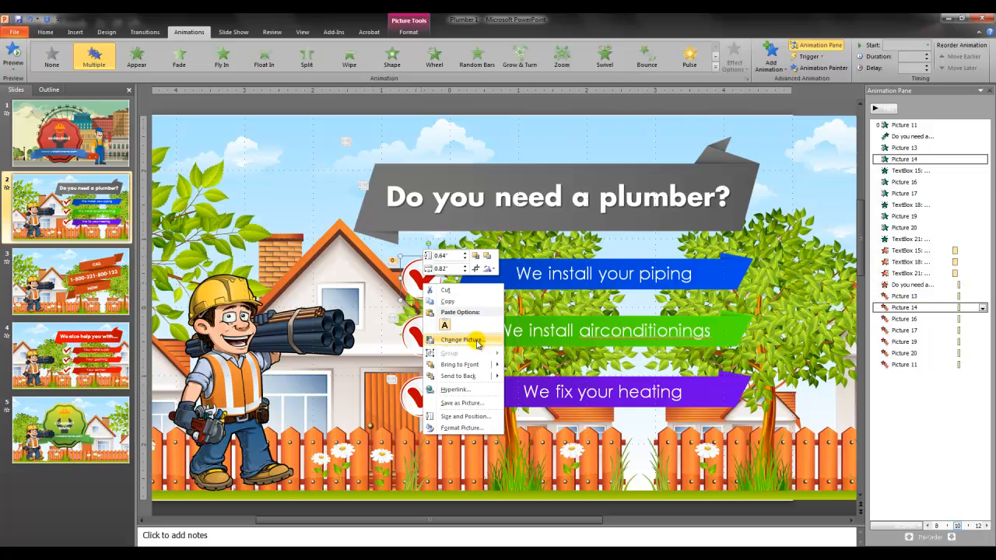
click(462, 340)
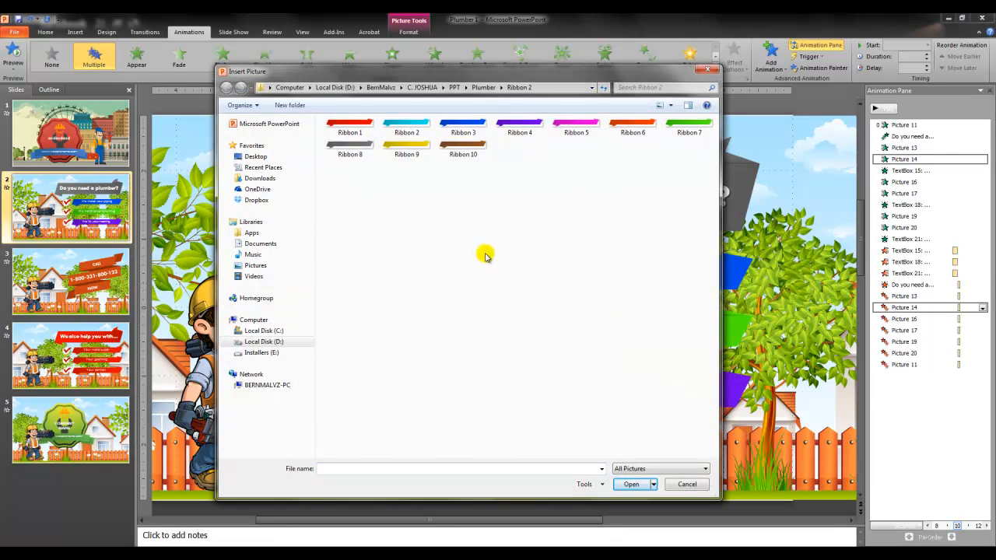
double_click(425, 159)
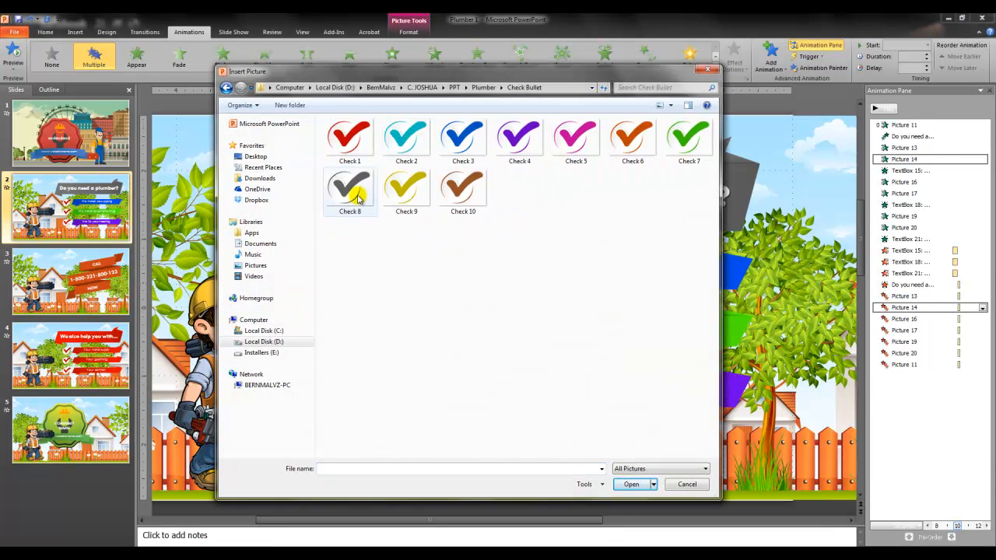
click(476, 141)
double_click(474, 140)
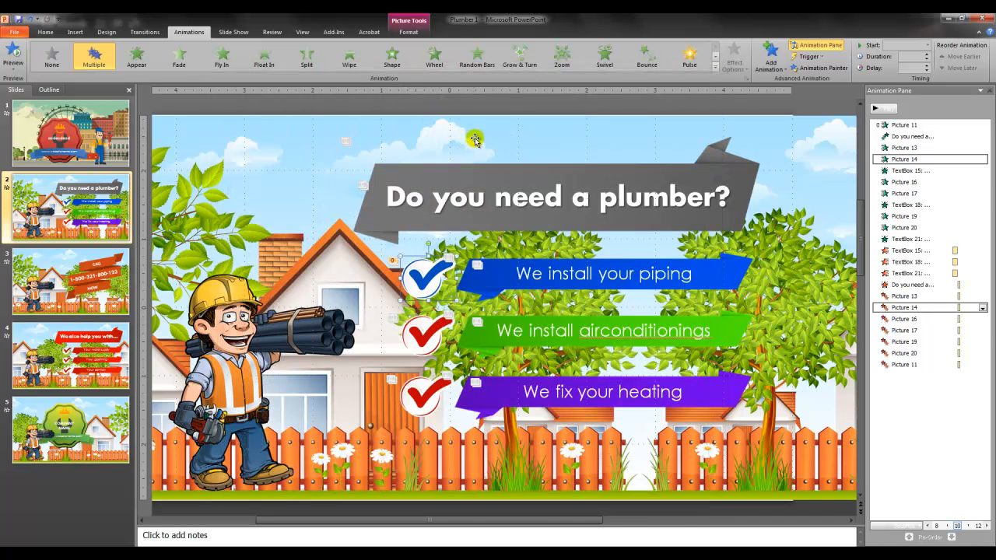
Replace the red check mark beside "We install airconditionings" with the green Check 7 picture from the Check Bullet folder.
right_click(432, 340)
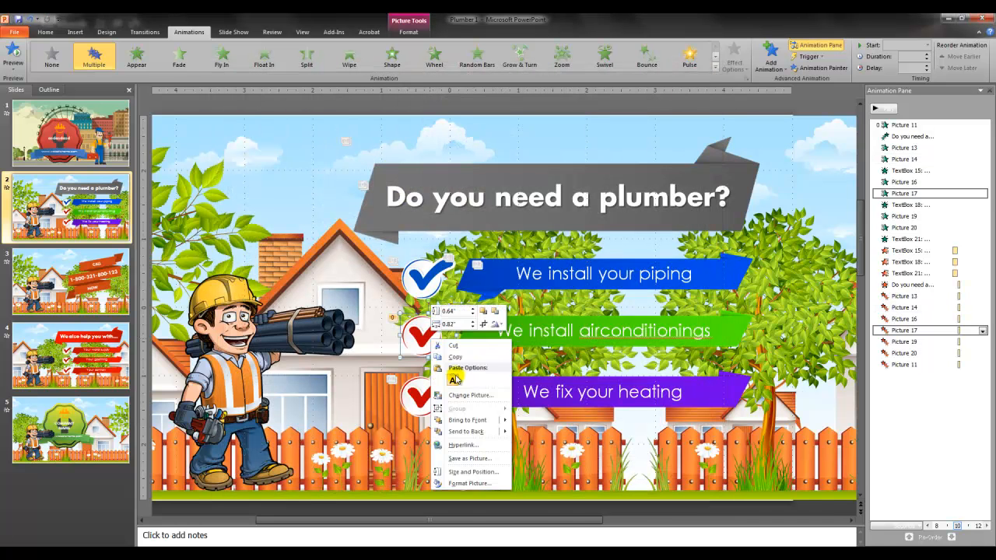
click(460, 400)
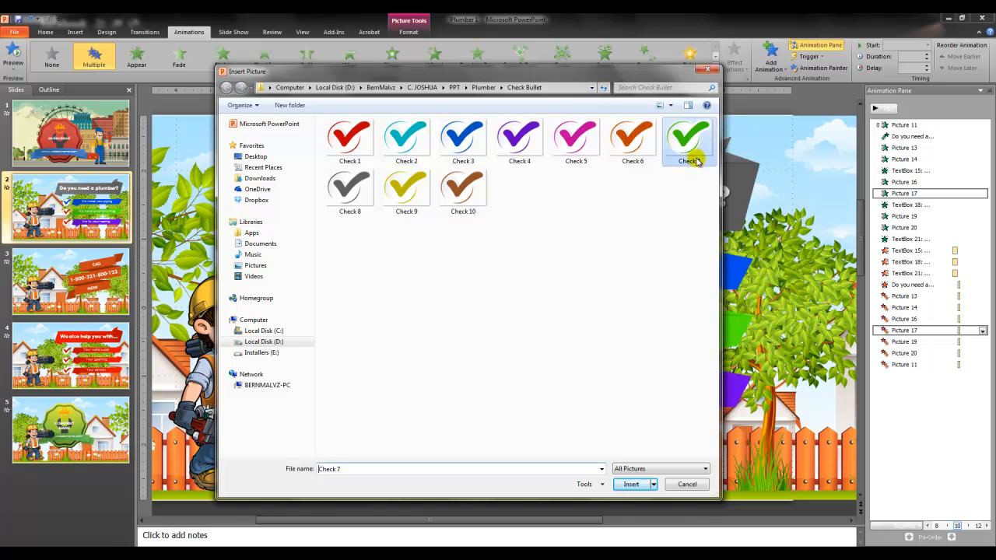
double_click(692, 158)
Replace the red check mark beside "We fix your heating" with the purple Check 4 picture from the Check Bullet folder.
click(421, 402)
right_click(422, 402)
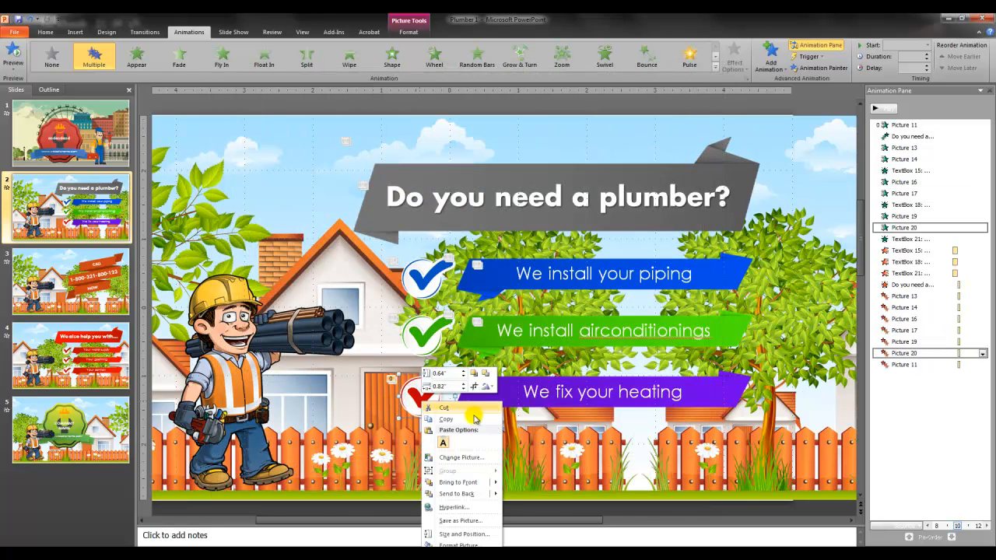
click(462, 458)
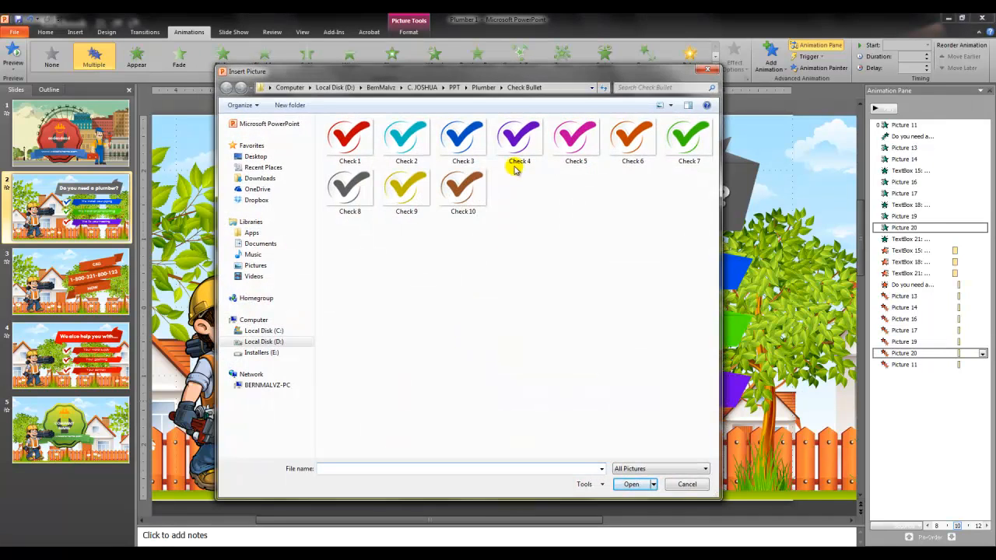
double_click(519, 143)
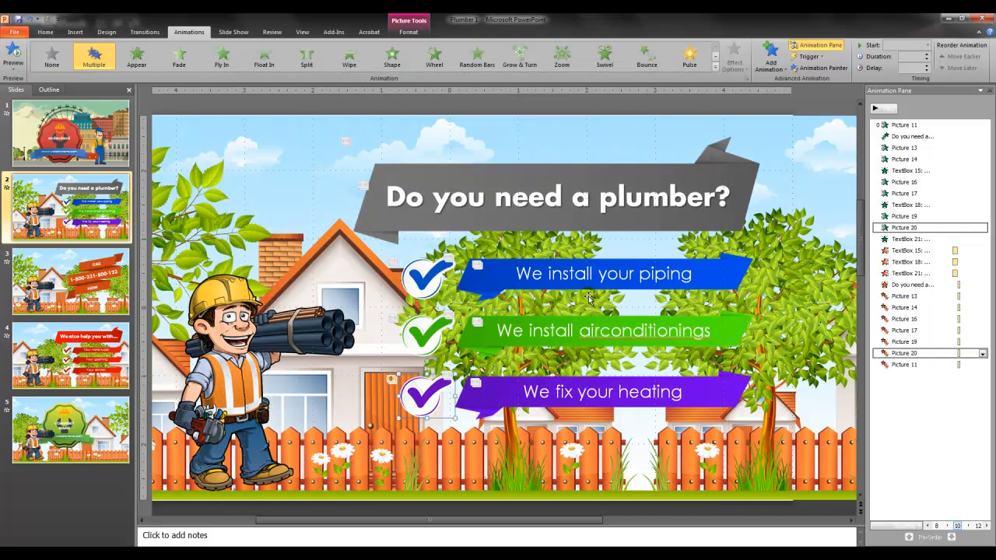
Look over the recolored slide 2 and the remaining template slides, ending on slide 1 with the badge and plumber.
click(778, 257)
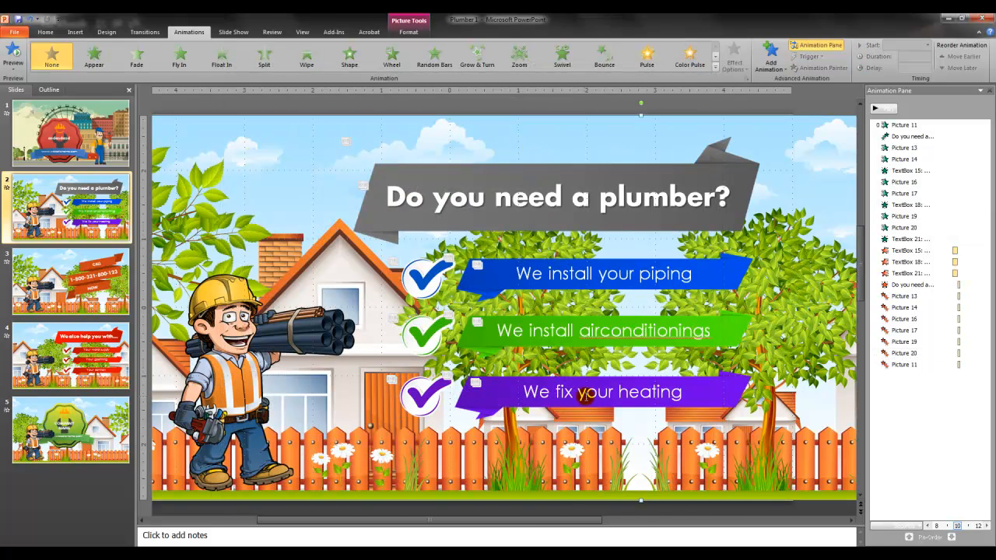
drag(534, 523, 431, 524)
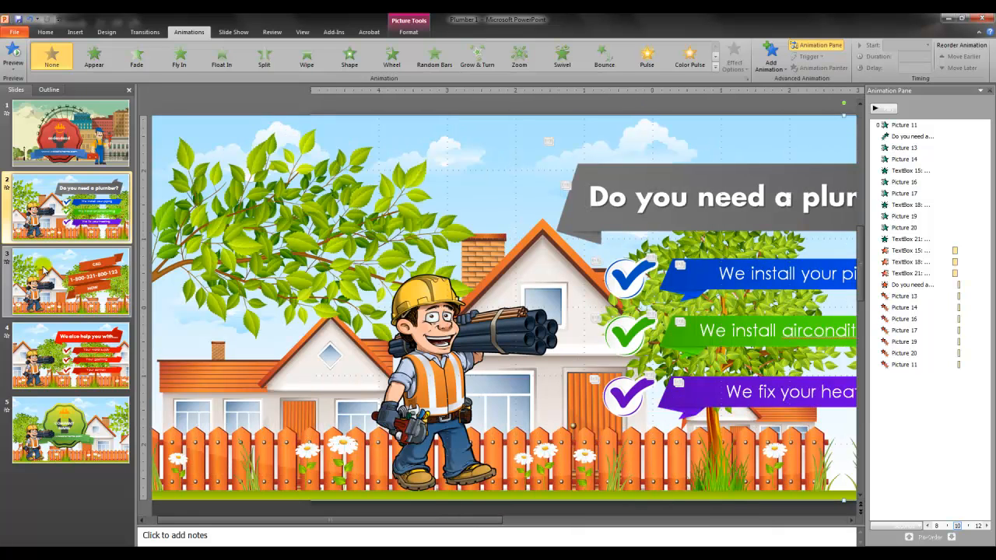
click(123, 310)
click(108, 358)
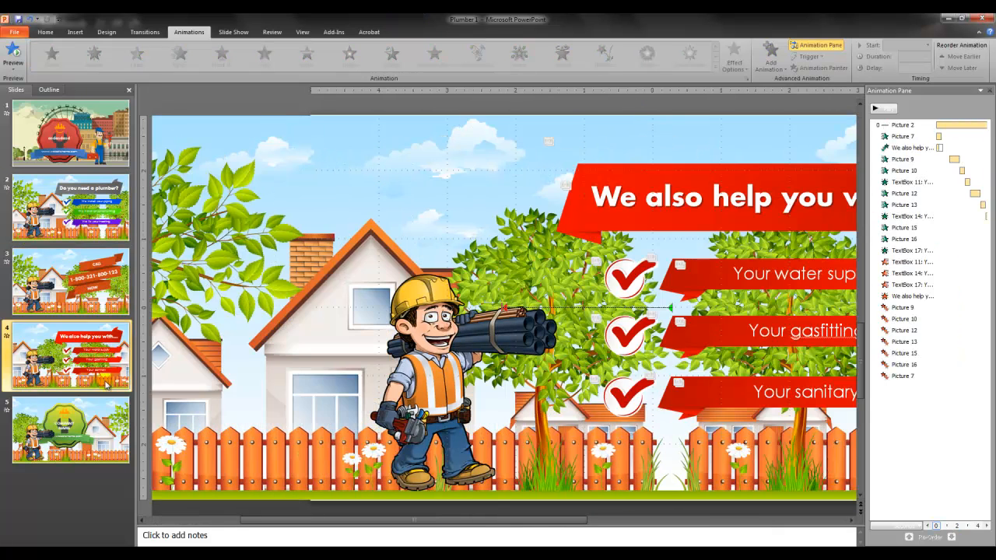
click(105, 407)
click(100, 283)
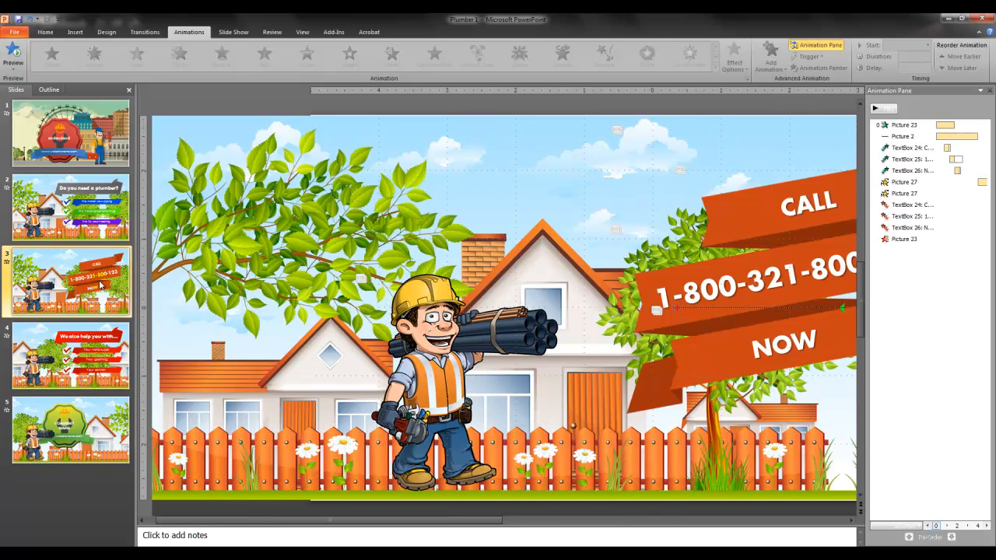
click(729, 217)
drag(476, 520, 620, 522)
click(92, 219)
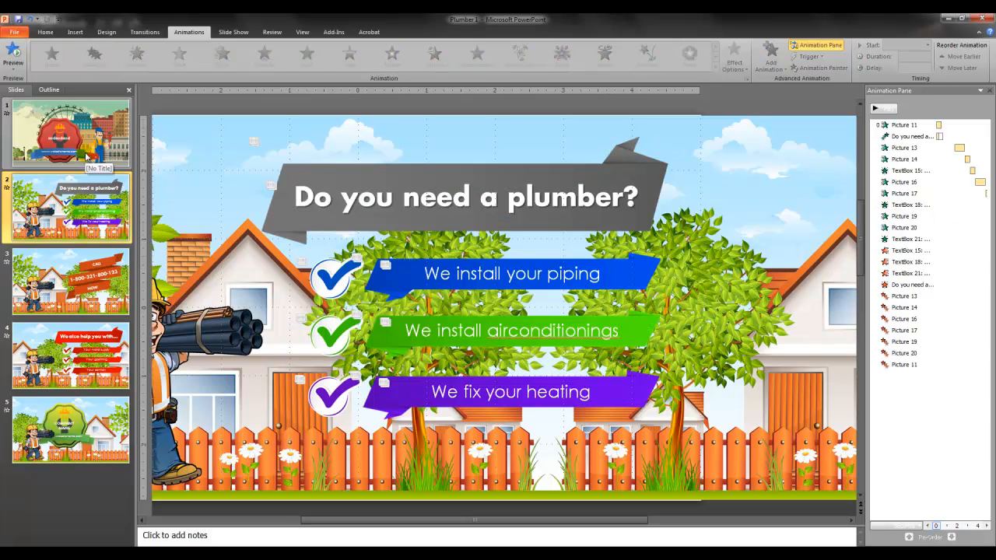
click(88, 156)
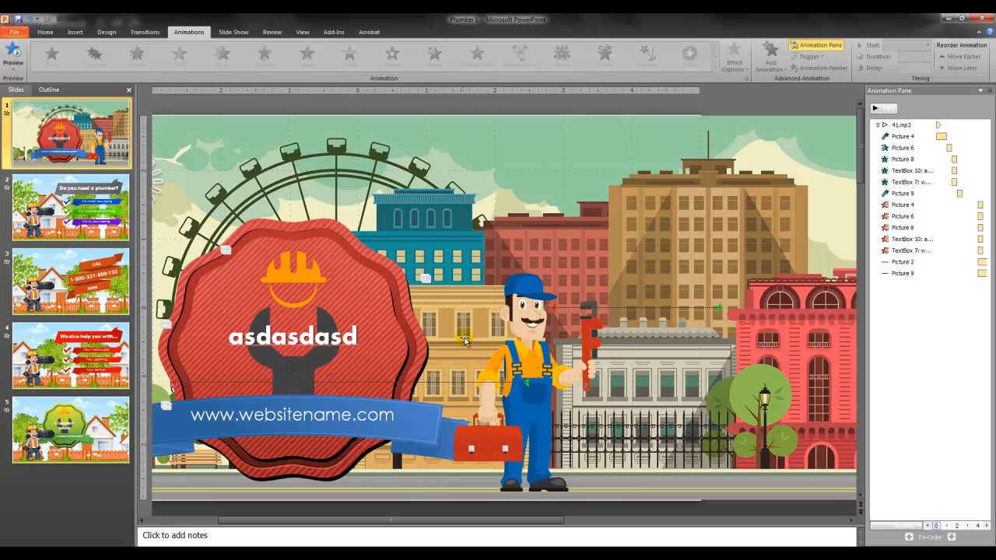